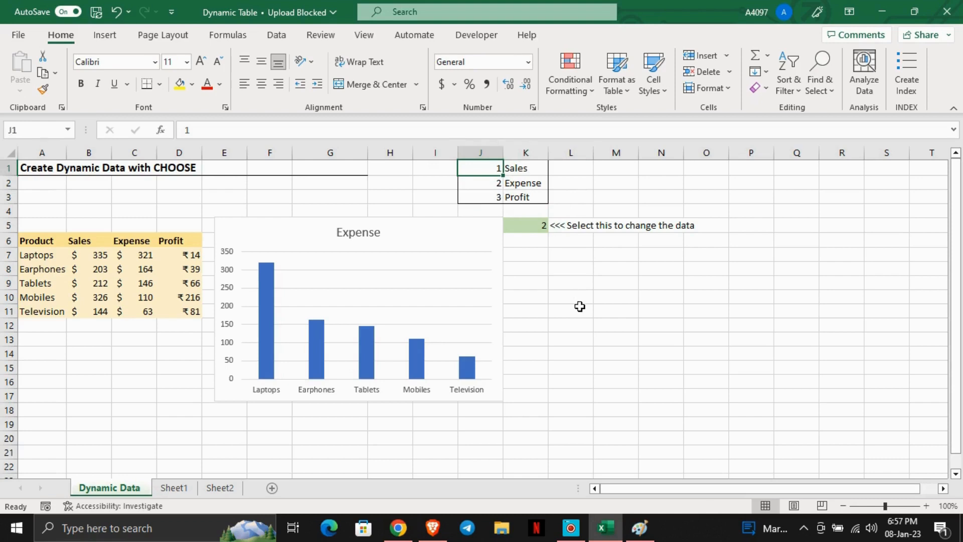
- Set the selector cell K5 to 1 to switch the chart to Sales
left_click(580, 306)
left_click(539, 229)
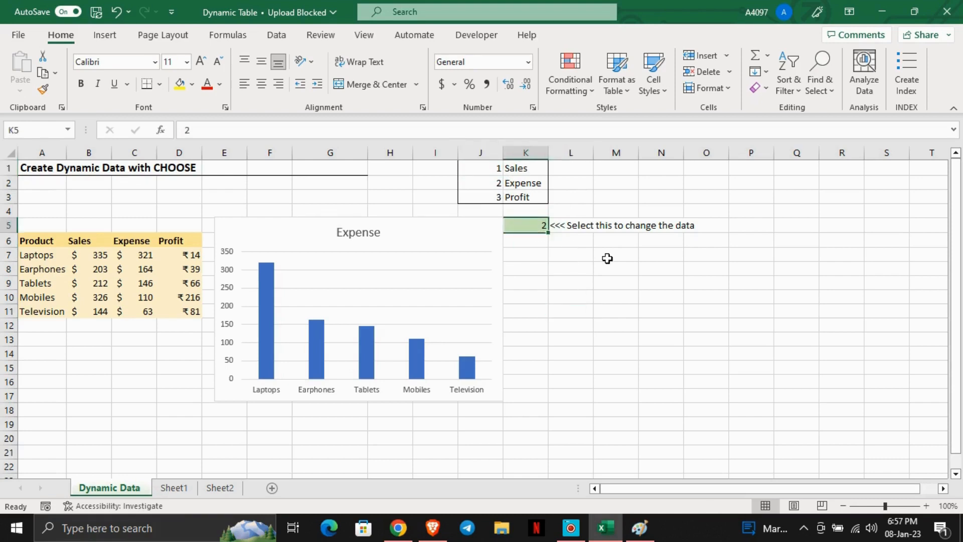
type("1")
key("Return")
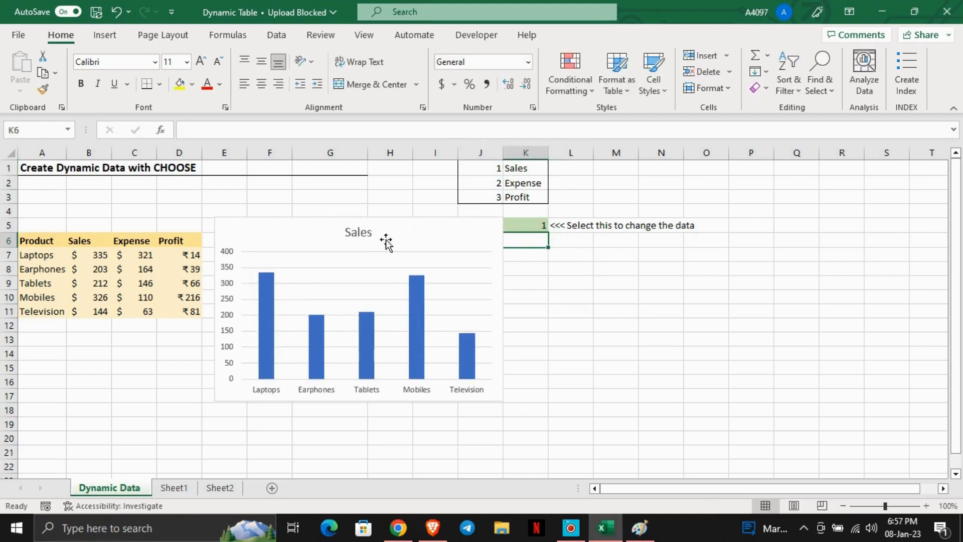
- Set the selector cell K5 to 2
left_click(527, 229)
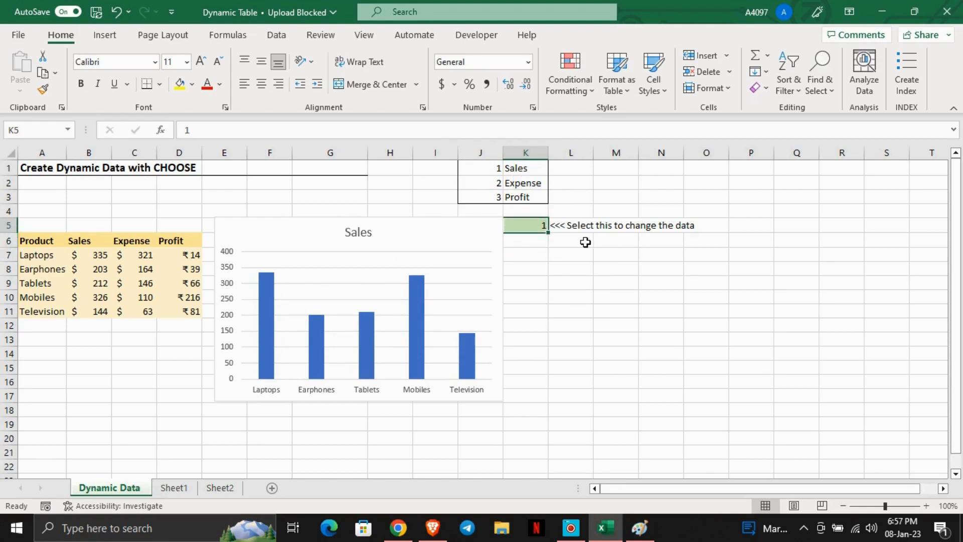
type("2")
key("Return")
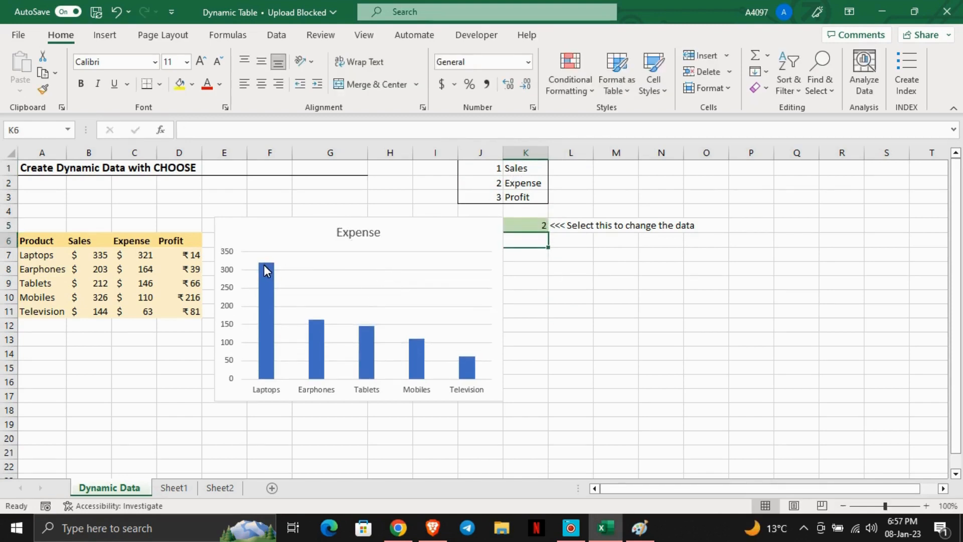
left_click(585, 283)
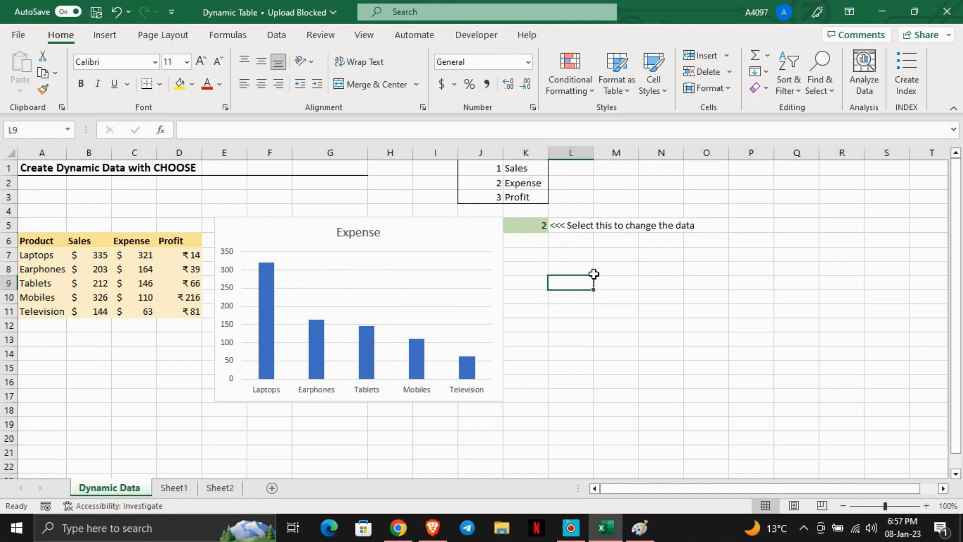
- Delete the Sales column chart on Sheet1
left_click(187, 489)
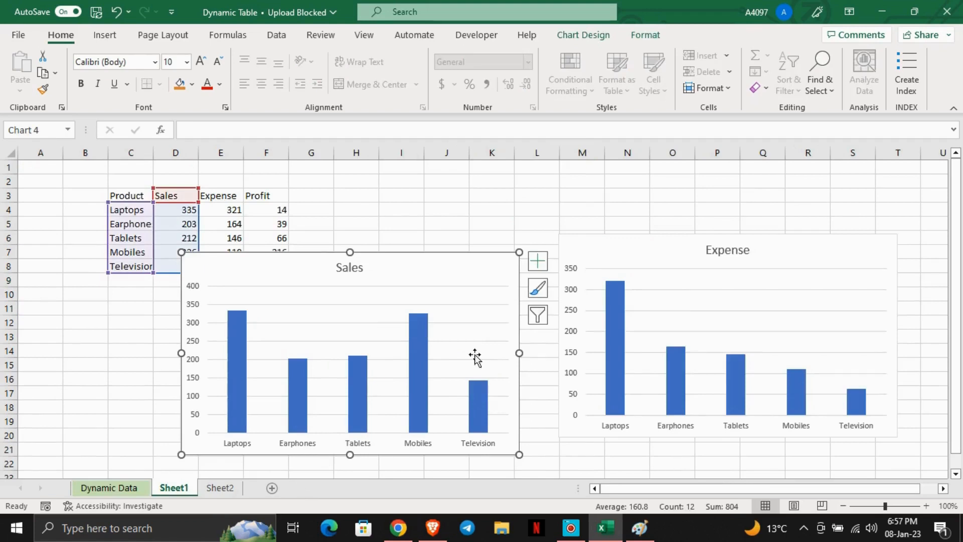
left_click(400, 304)
left_click(411, 276)
key("Delete")
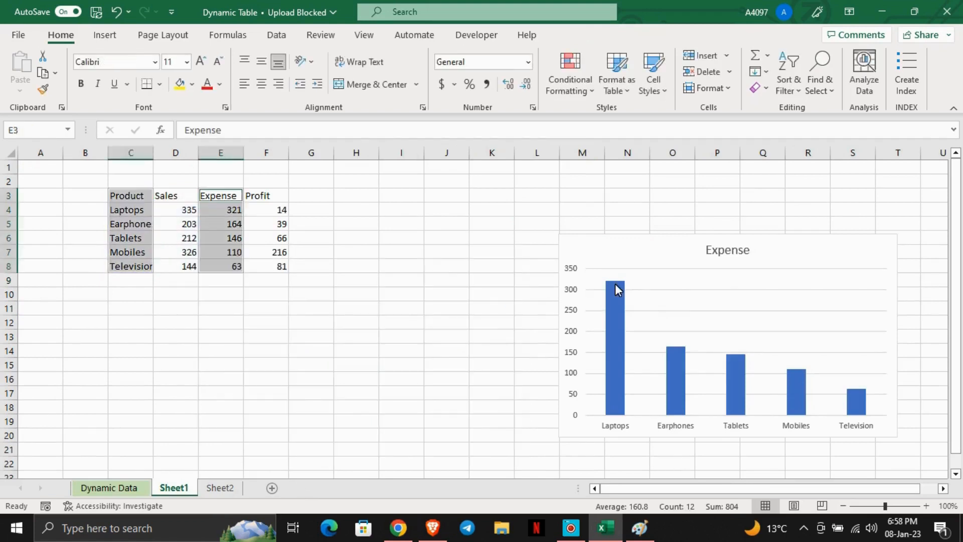
- Delete the Expense column chart on Sheet1
left_click(615, 284)
left_click(662, 275)
left_click(653, 257)
key("Delete")
left_click_drag(459, 277, 432, 270)
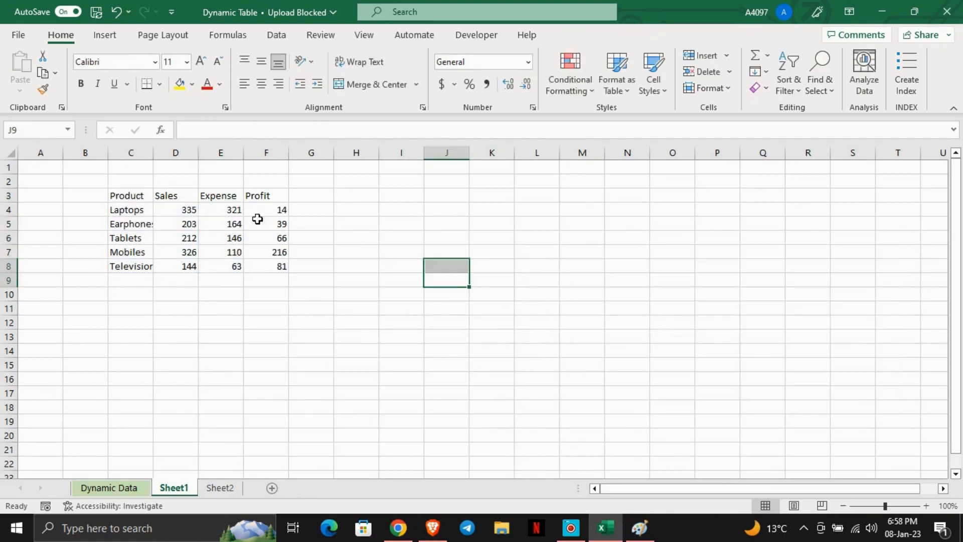
- Insert a clustered column chart of the whole table C3:F8 and move it to the right of the data
left_click(132, 196)
left_click(331, 310)
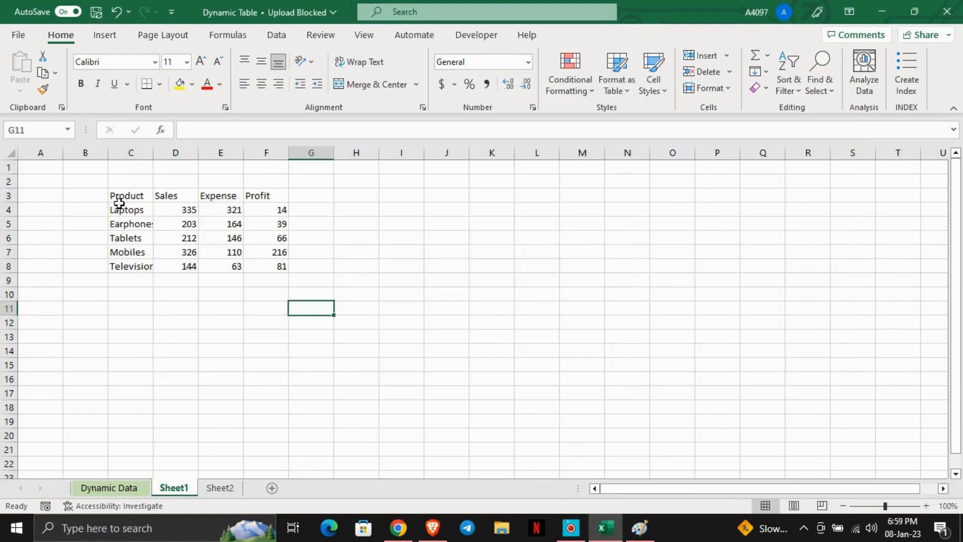
left_click_drag(123, 200, 273, 269)
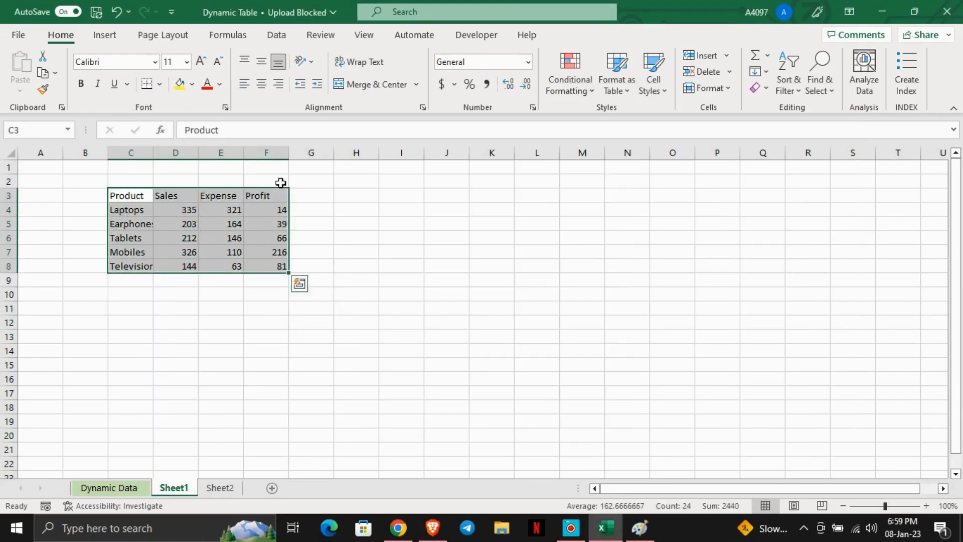
left_click(106, 35)
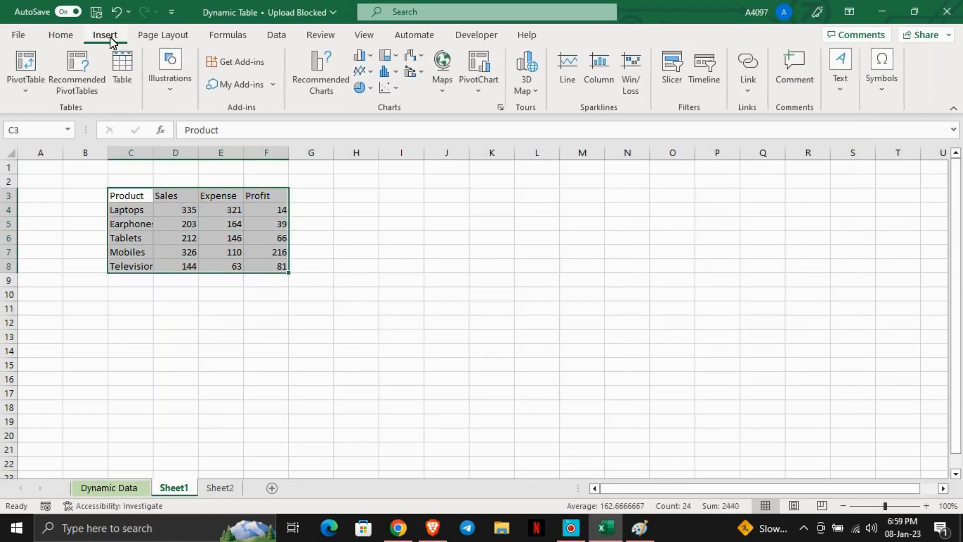
left_click(369, 63)
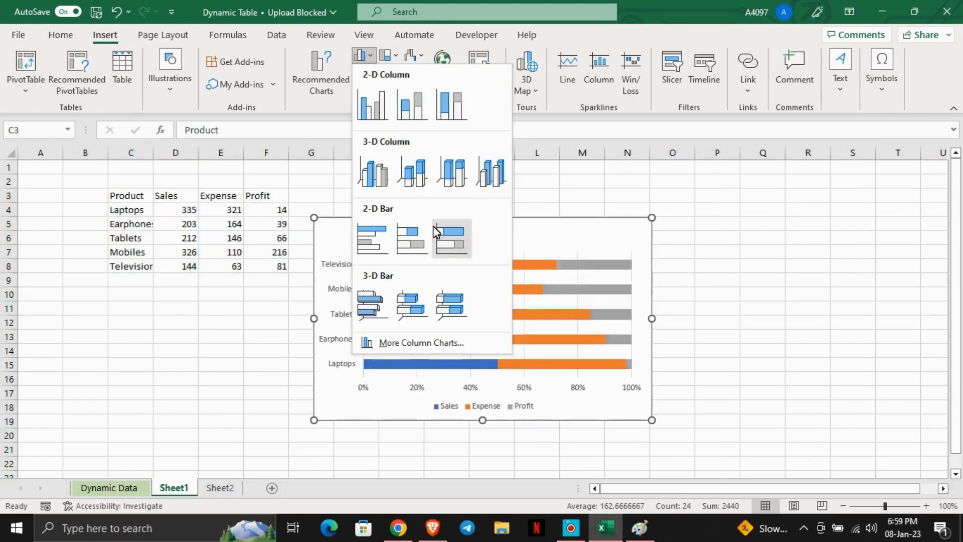
left_click(372, 112)
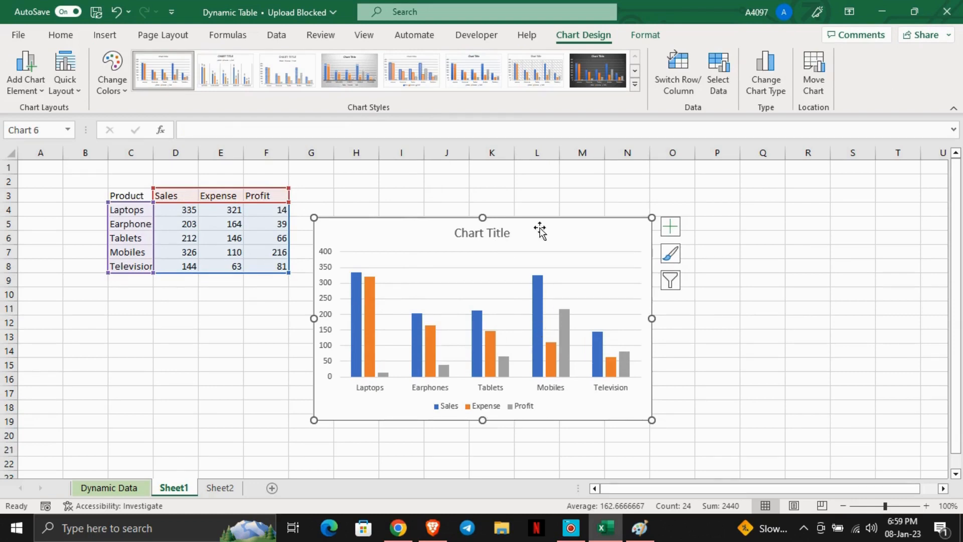
left_click_drag(574, 221, 864, 172)
left_click_drag(491, 210, 491, 224)
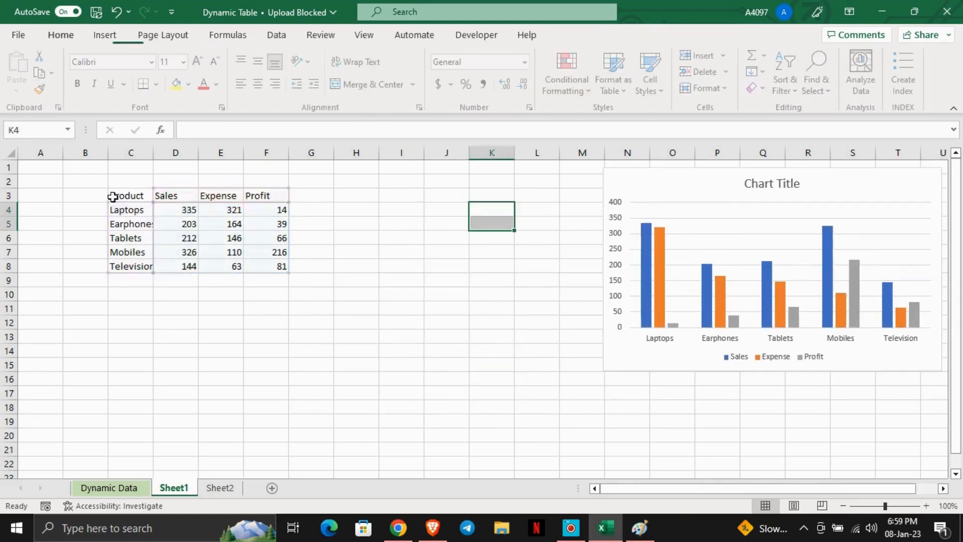
- Insert a clustered column chart of Product and Sales (C3:D8) and move it below the table
left_click_drag(120, 199, 183, 265)
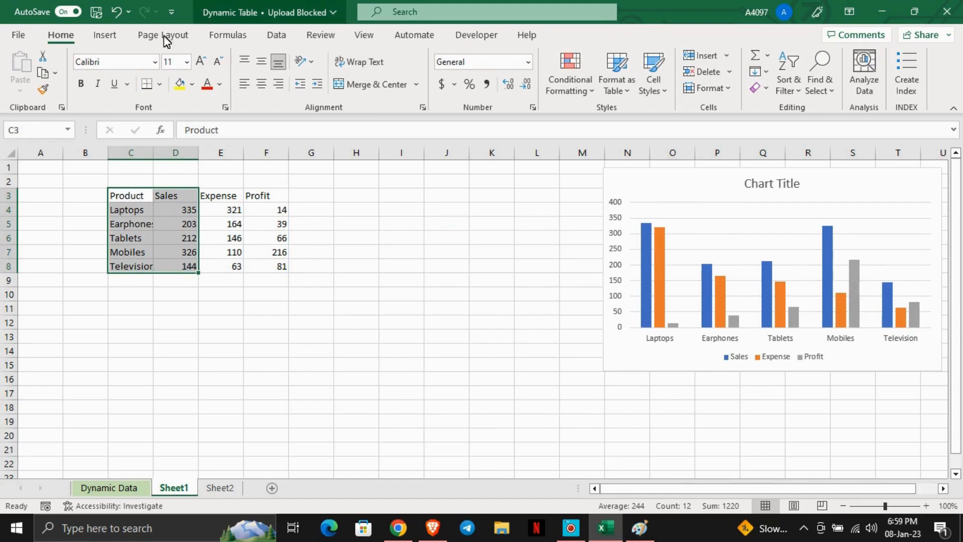
left_click(107, 35)
left_click(361, 55)
left_click(371, 104)
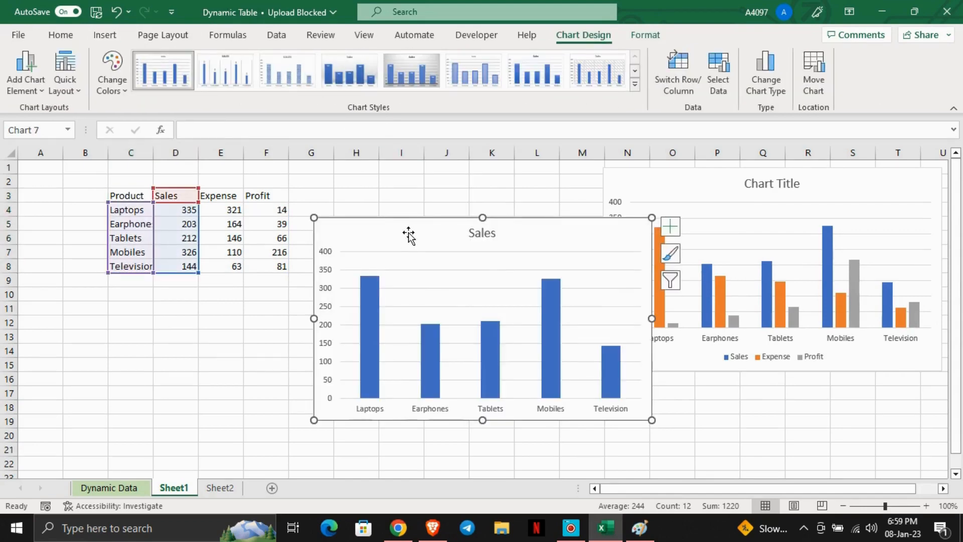
left_click_drag(404, 229, 138, 305)
left_click(85, 181)
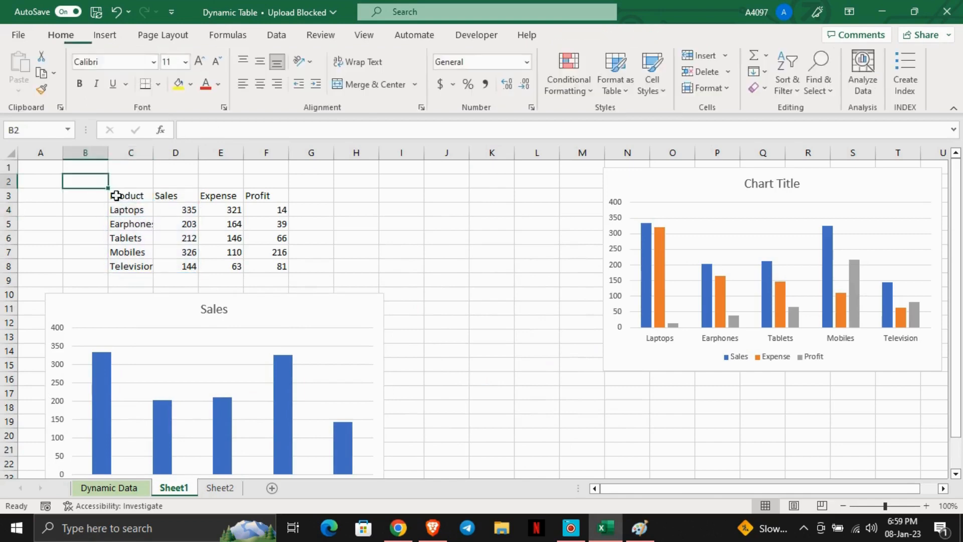
- Insert a clustered column chart of the Product and Expense columns (C3:C8 and E3:E8)
left_click_drag(133, 198, 129, 266)
left_click_drag(218, 197, 225, 270)
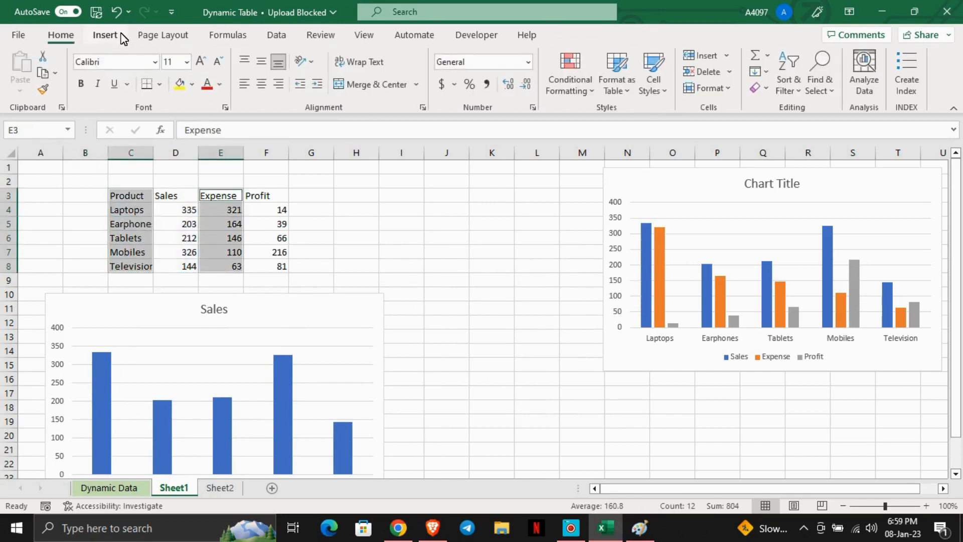
left_click(106, 34)
left_click(364, 55)
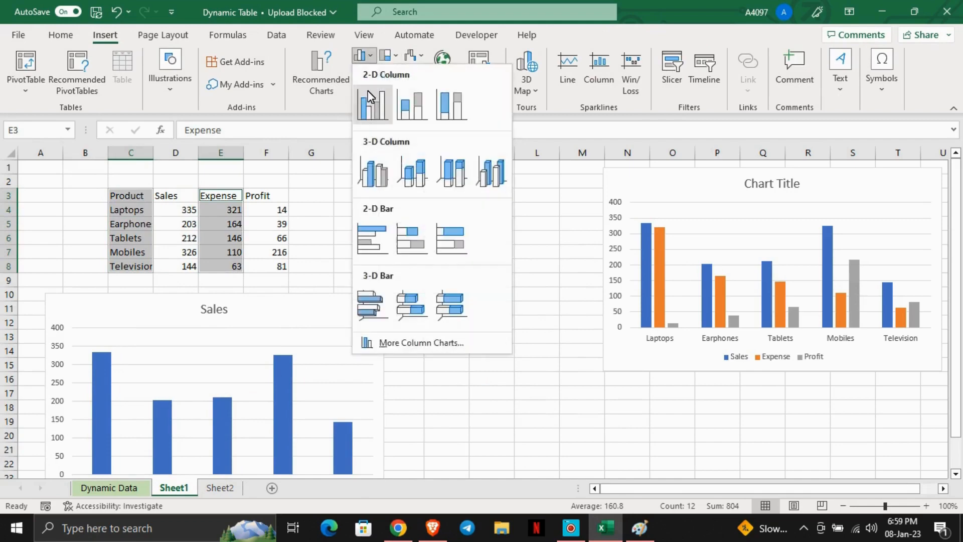
left_click(372, 115)
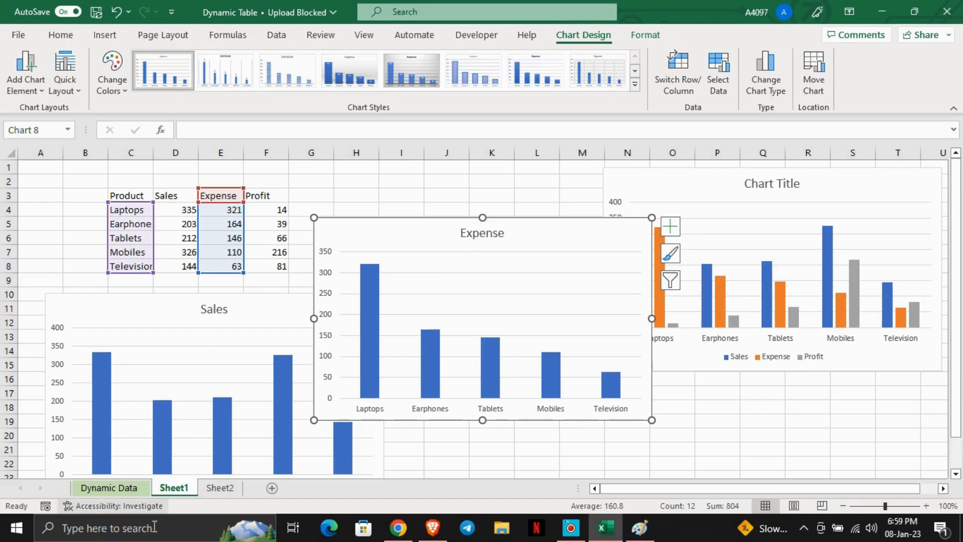
left_click(116, 503)
left_click(116, 490)
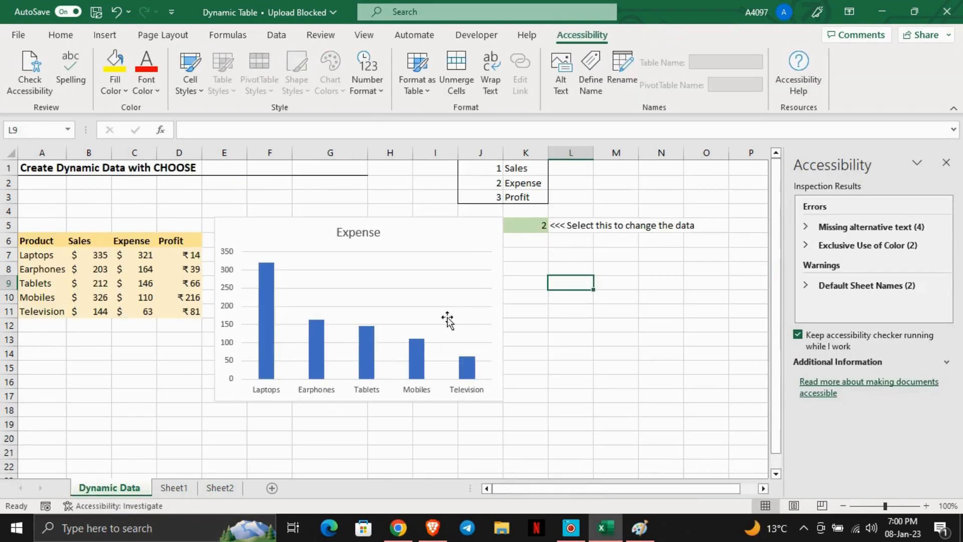
left_click(946, 162)
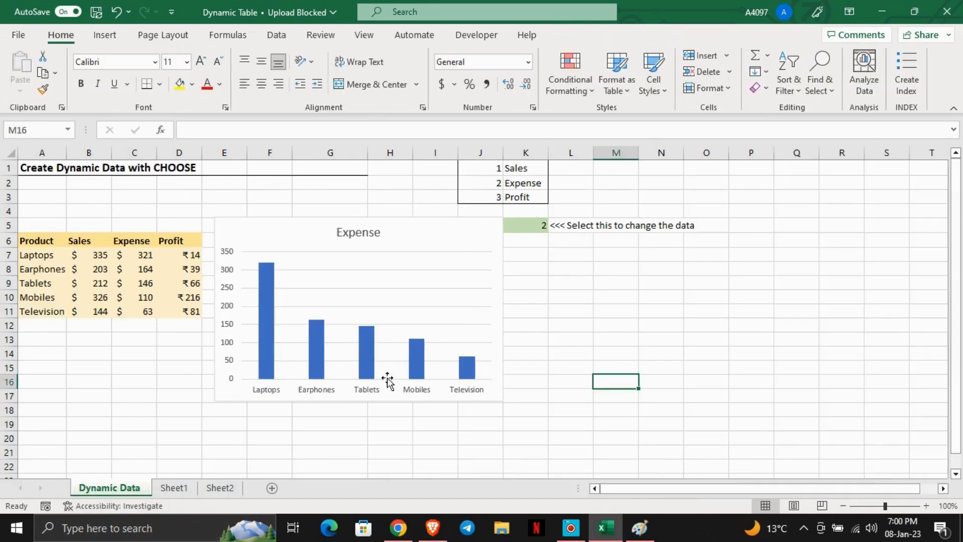
left_click(176, 489)
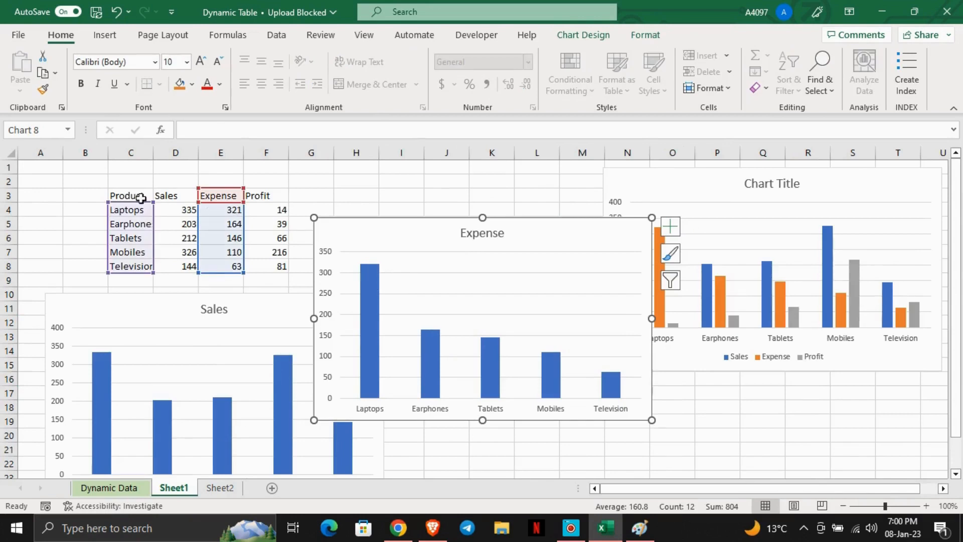
- Switch to the Dynamic Data sheet and move its chart below the selector cell
left_click_drag(144, 196, 275, 264)
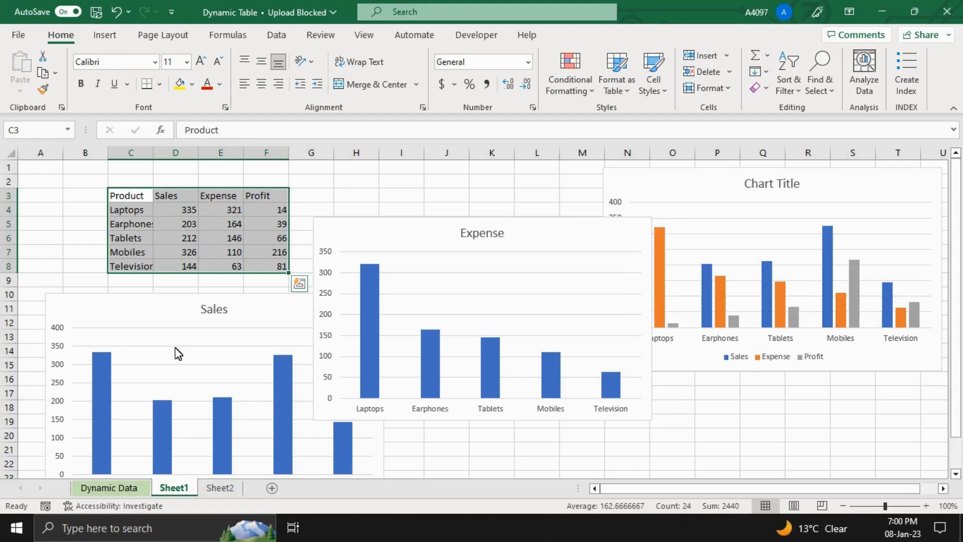
left_click(109, 487)
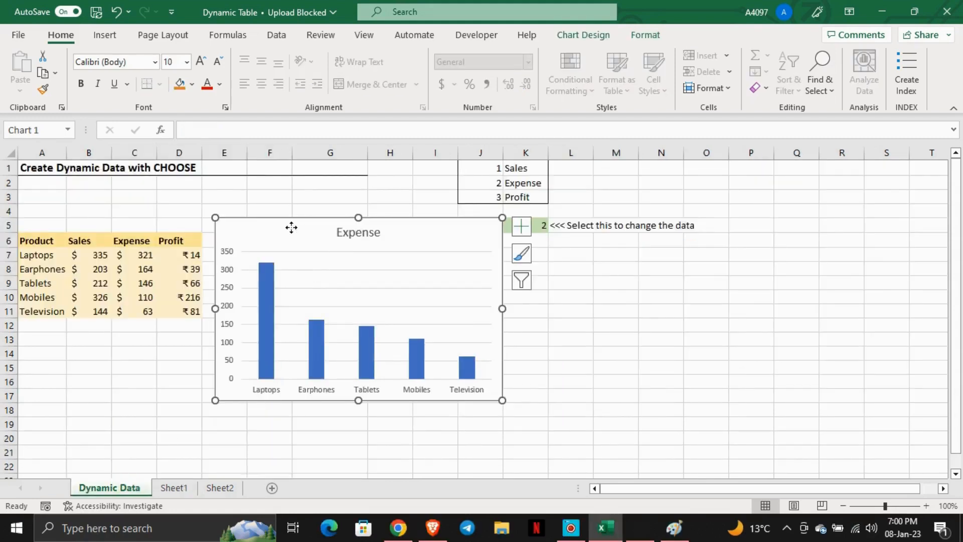
left_click_drag(292, 227, 568, 270)
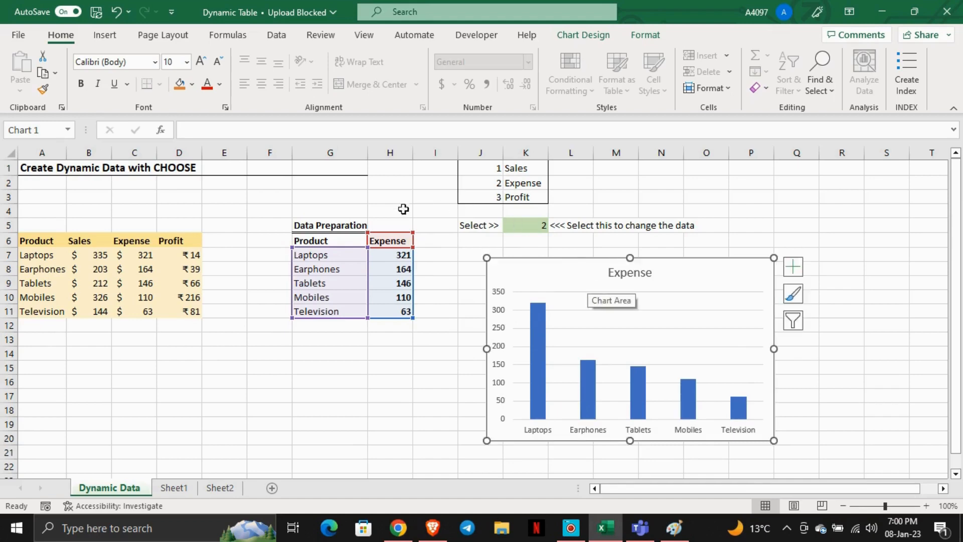
- Set the selector cell K5 to 1
left_click_drag(533, 214, 540, 230)
left_click(539, 228)
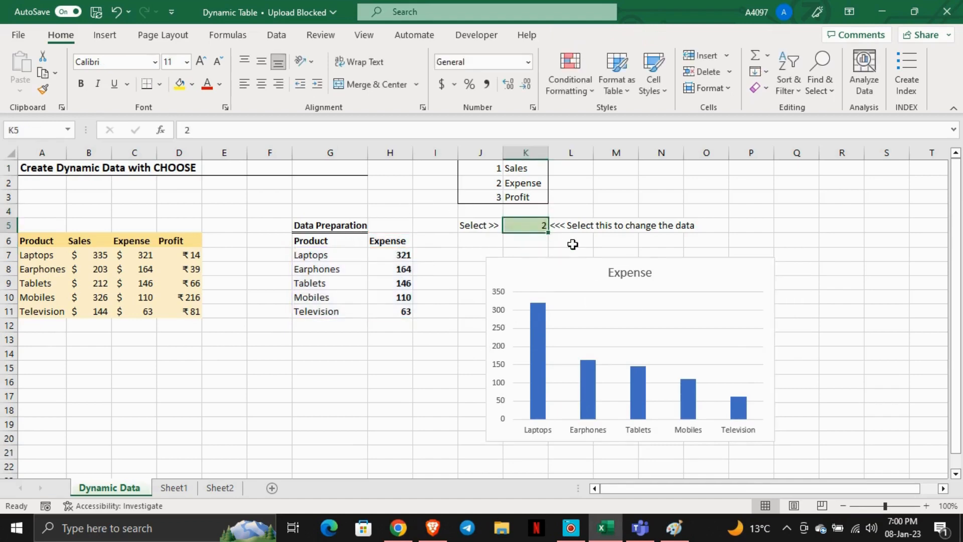
type("1")
key("Return")
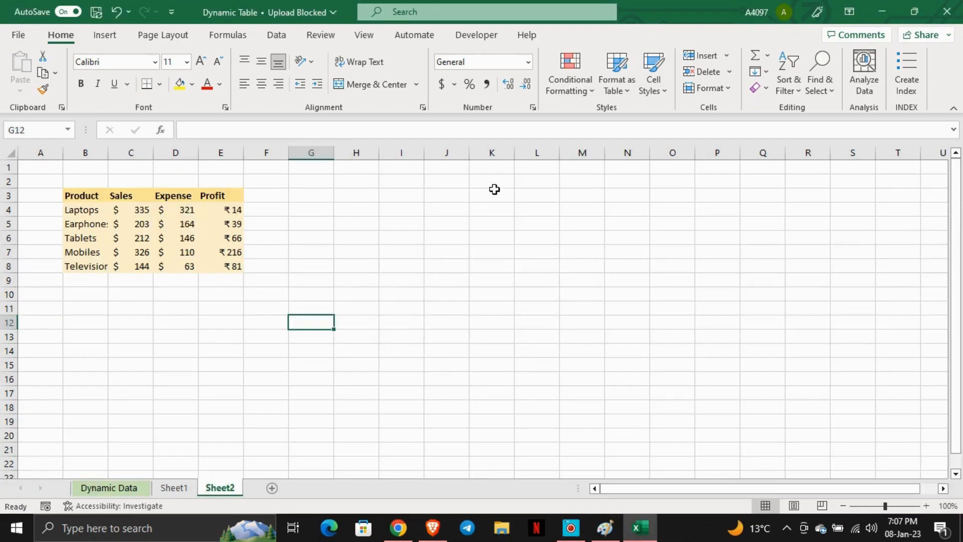
- Copy the Product list B3:B8 on Sheet2 into column I starting at I3
left_click_drag(93, 195, 92, 260)
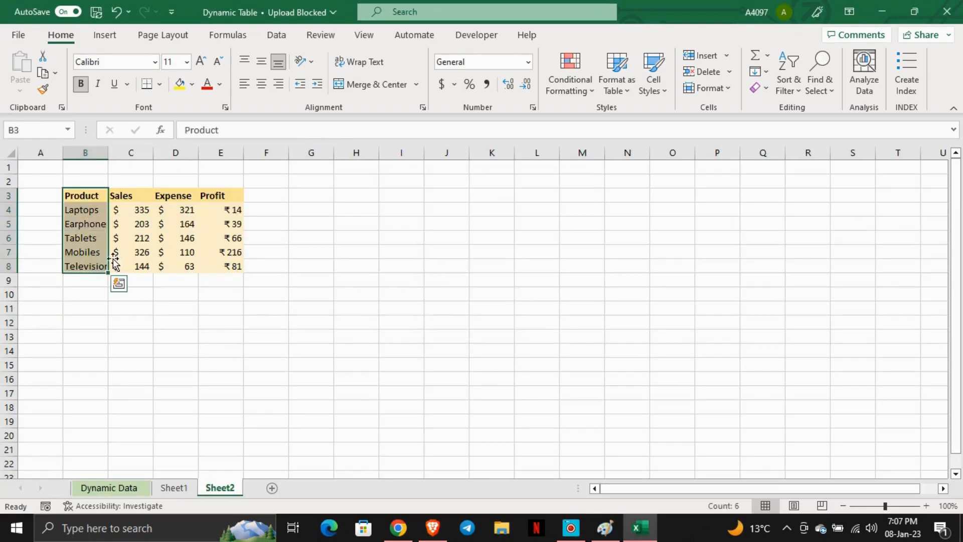
key("ctrl+c")
key("Right")
key("Right")
key("Right")
key("Right")
key("Right")
key("Right")
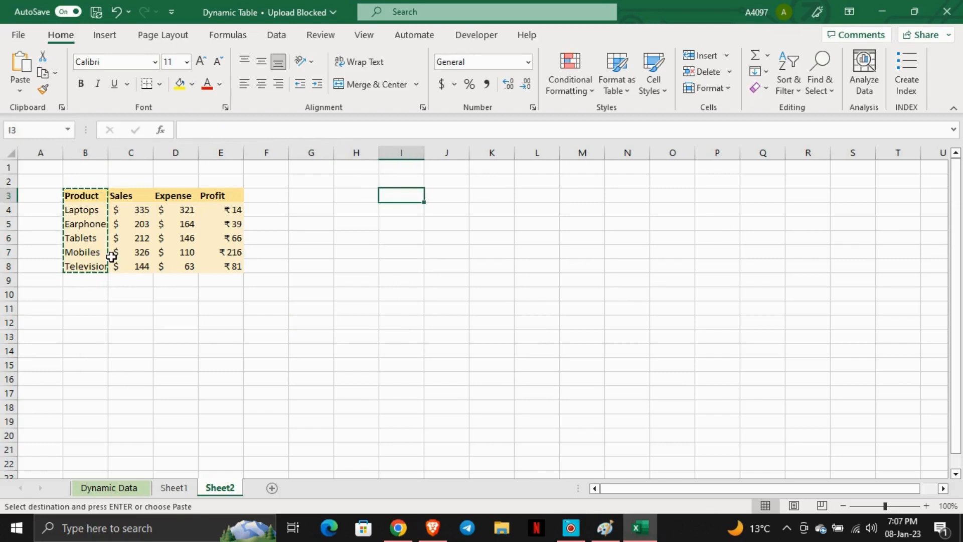
key("ctrl+v")
key("Escape")
- Fill cell O3 with a light orange theme colour
key("Left")
key("Left")
key("Left")
key("Left")
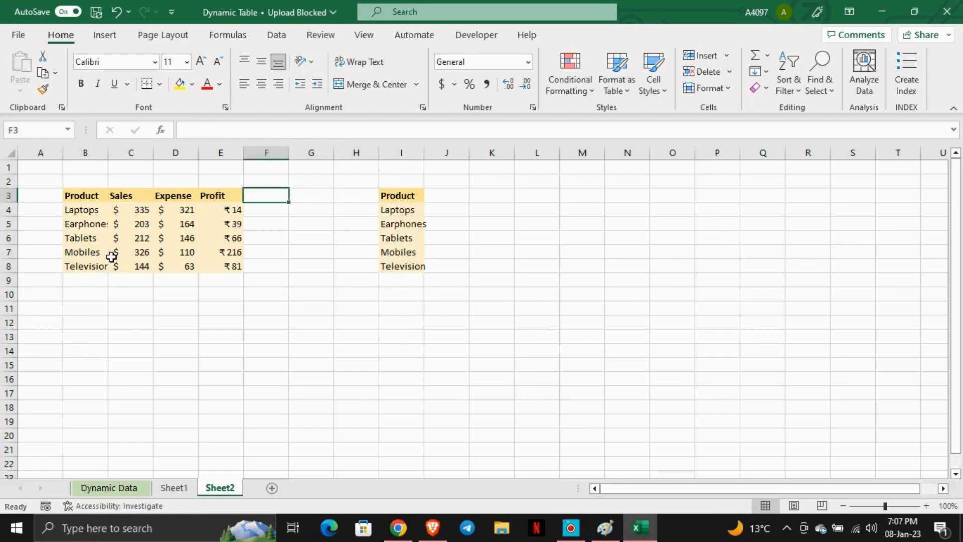
key("Right")
key("Right")
key("Right")
key("Right")
key("Right")
key("Right")
key("Right")
key("Right")
key("Right")
key("Right")
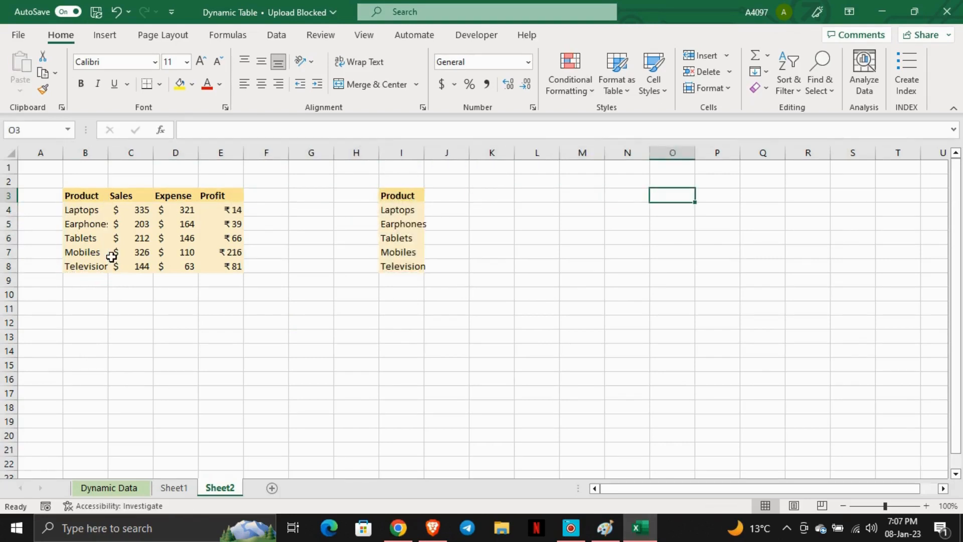
key("alt+h")
key("h")
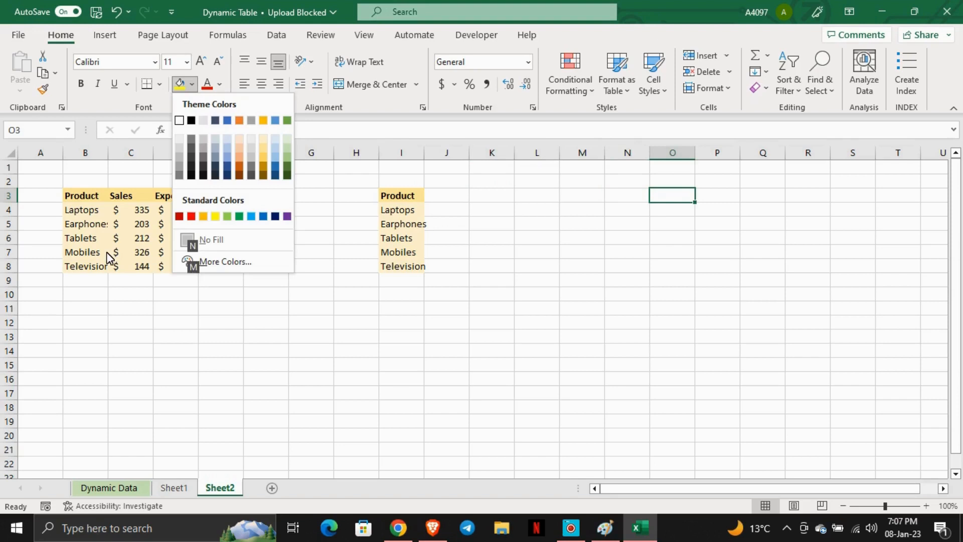
key("Left")
key("Up")
key("Up")
key("Up")
key("Up")
key("Left")
key("Left")
key("Left")
key("Left")
key("Down")
key("Return")
- Start a CHOOSE formula in cell J3 next to the copied Product list
key("Left")
key("Left")
key("Left")
key("Left")
key("Left")
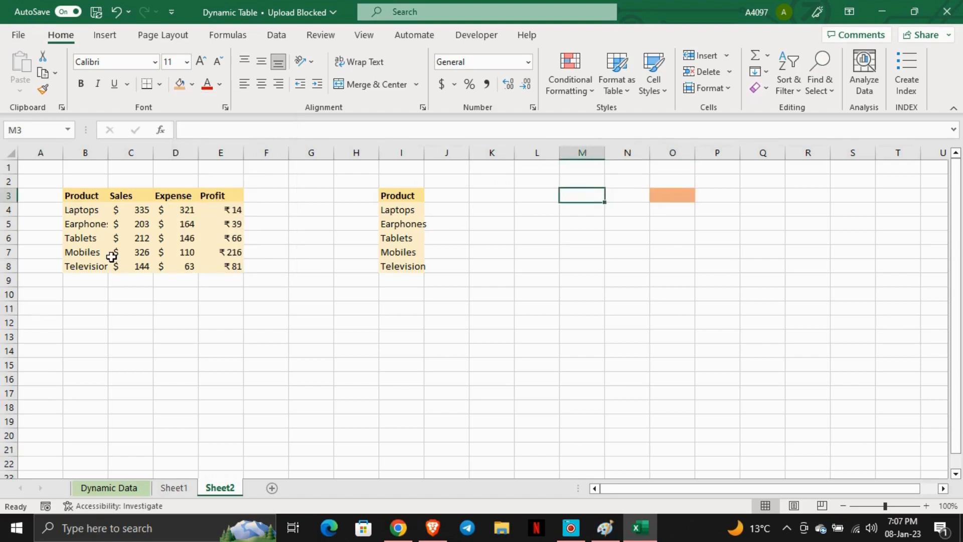
type("=")
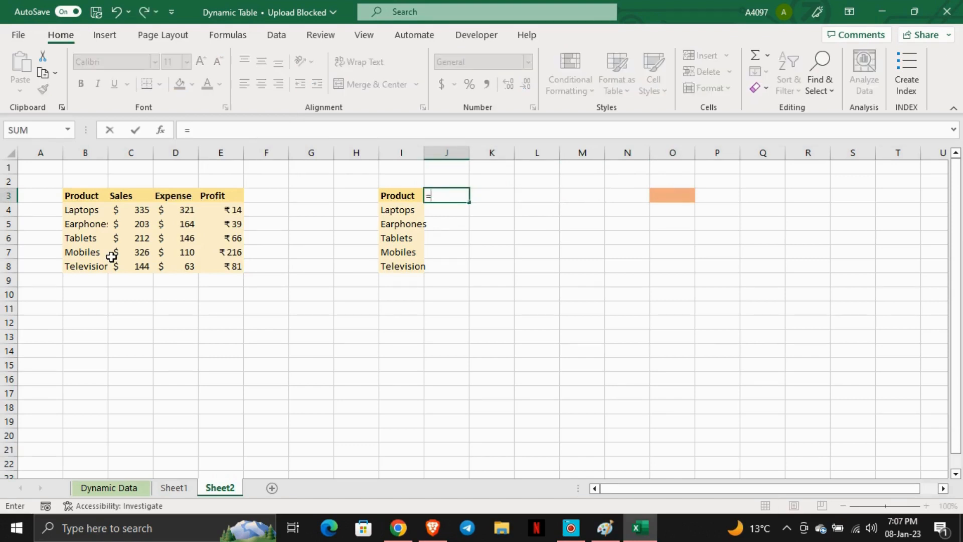
type("choose")
key("Tab")
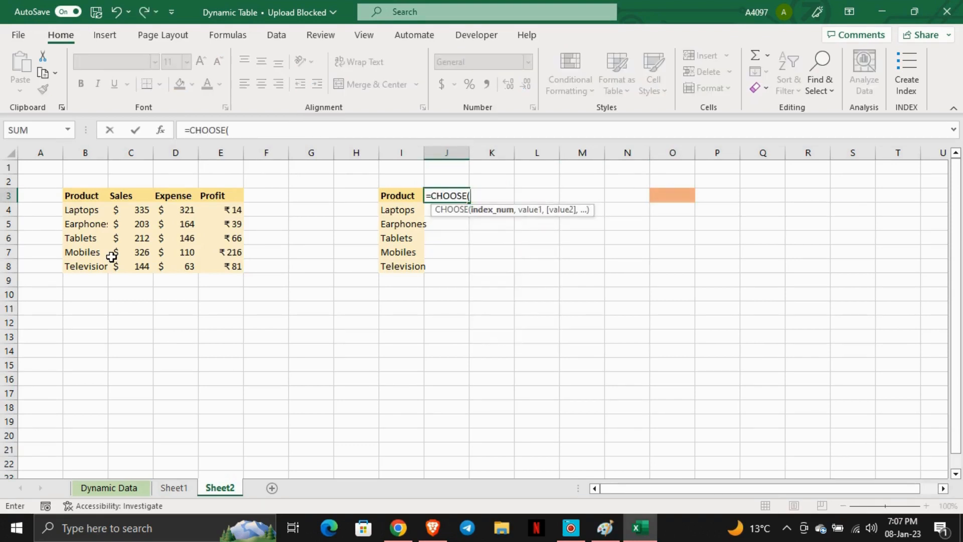
- Switch to Paint and annotate the CHOOSE syntax, marking index numbers 1, 2 and 3 pointing to the value arguments
left_click(605, 527)
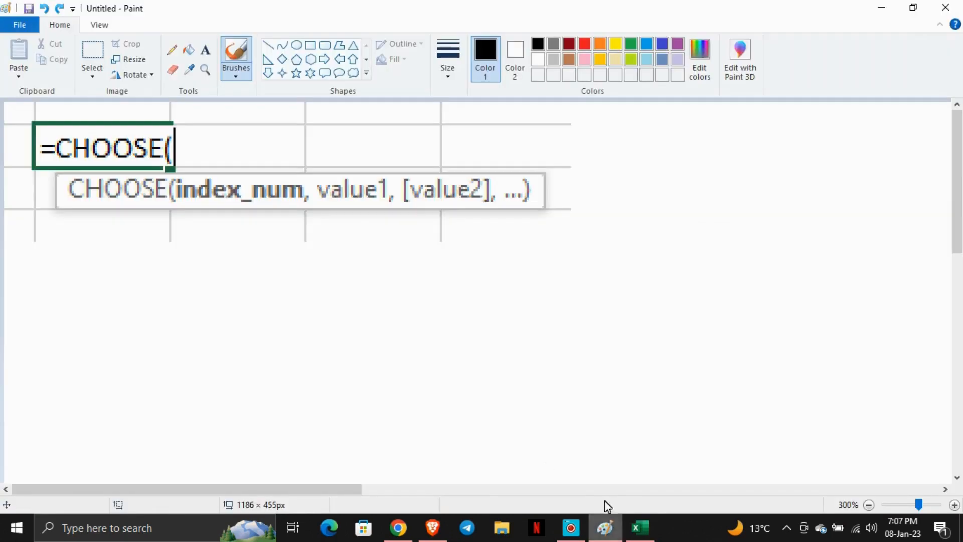
left_click_drag(191, 214, 375, 212)
left_click_drag(437, 214, 467, 214)
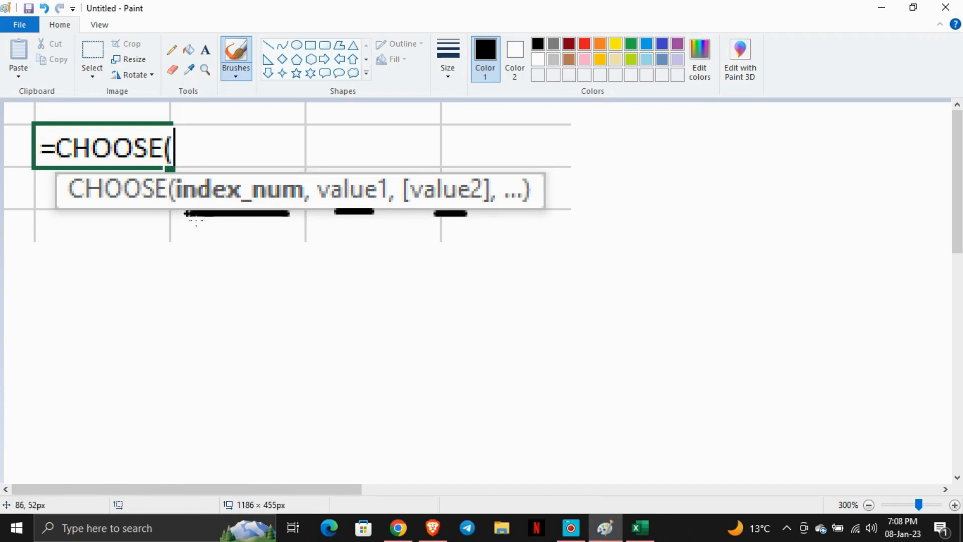
left_click(639, 526)
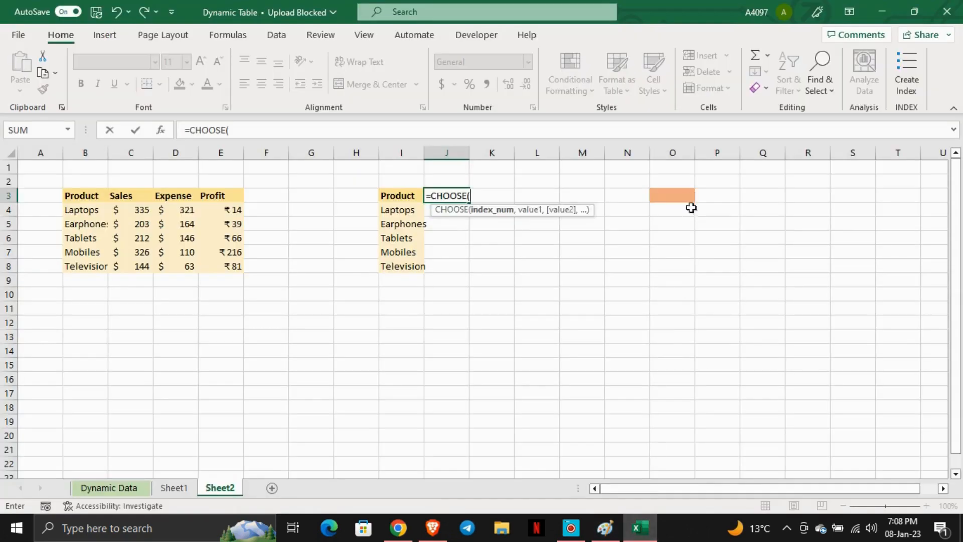
left_click(605, 528)
left_click_drag(206, 216, 207, 346)
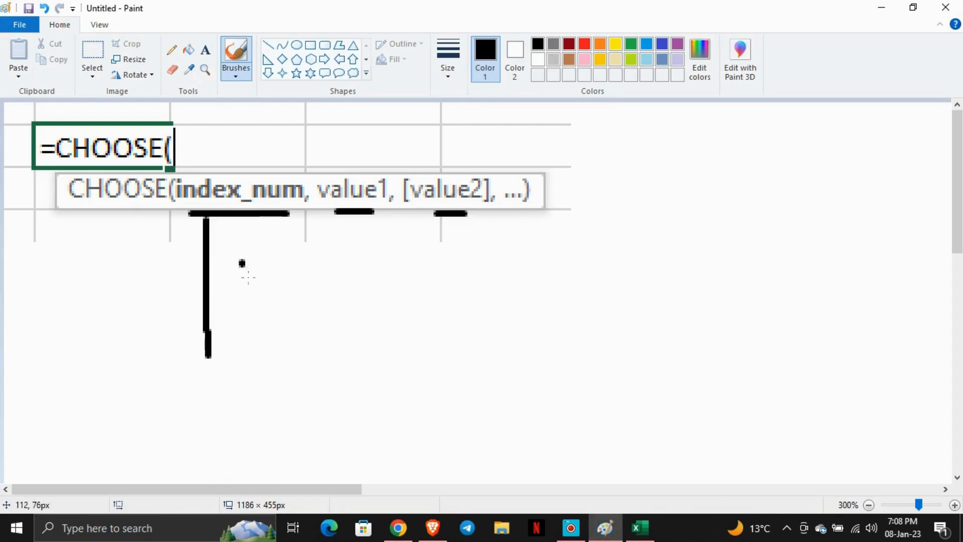
mouse_move(242, 262)
left_mouse_down()
mouse_move(243, 291)
mouse_move(274, 350)
left_mouse_up()
mouse_move(259, 381)
left_mouse_down()
mouse_move(275, 427)
mouse_move(239, 437)
left_mouse_up()
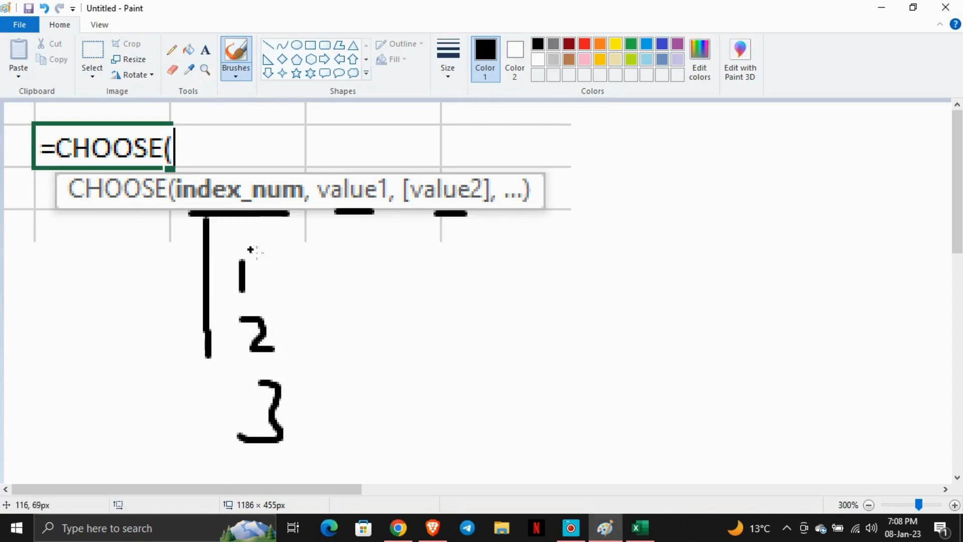
mouse_move(274, 287)
left_mouse_down()
mouse_move(362, 234)
mouse_move(379, 240)
left_mouse_up()
mouse_move(284, 339)
left_mouse_down()
mouse_move(409, 307)
mouse_move(422, 225)
mouse_move(445, 243)
left_mouse_up()
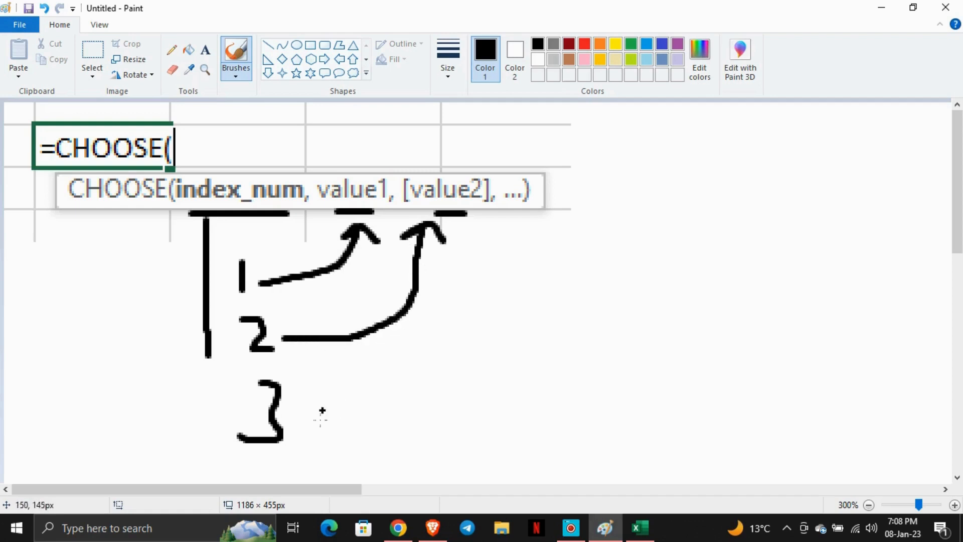
left_click(314, 415)
left_click(635, 533)
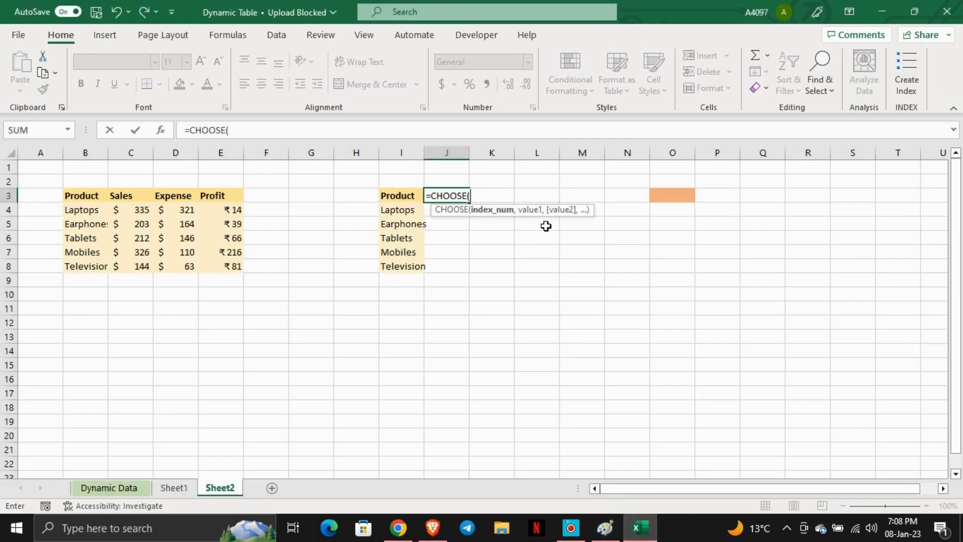
- Complete J3's formula as =CHOOSE(O3,C3,D3,E3), using O3 as the index and the Sales, Expense and Profit headers as values
key("Right")
key("Right")
key("Right")
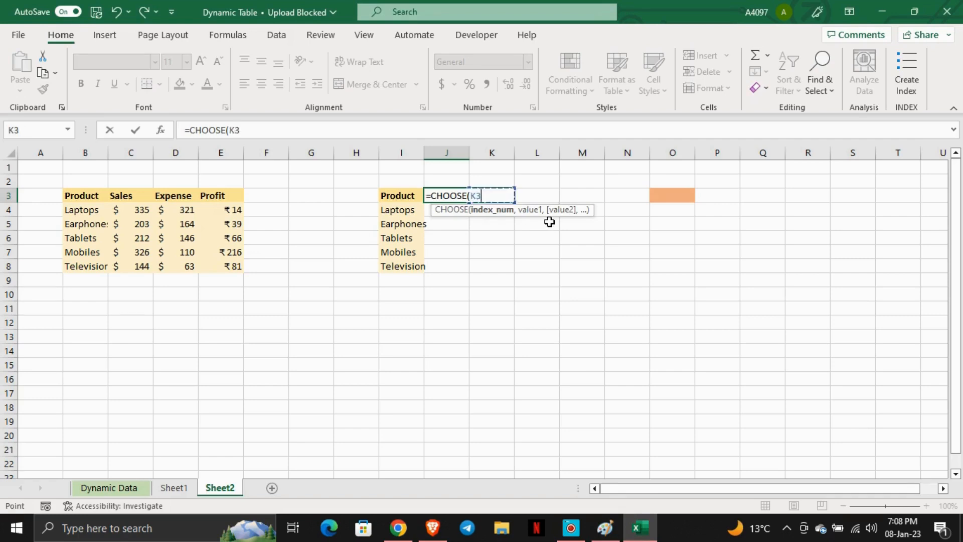
key("Right")
key("Right")
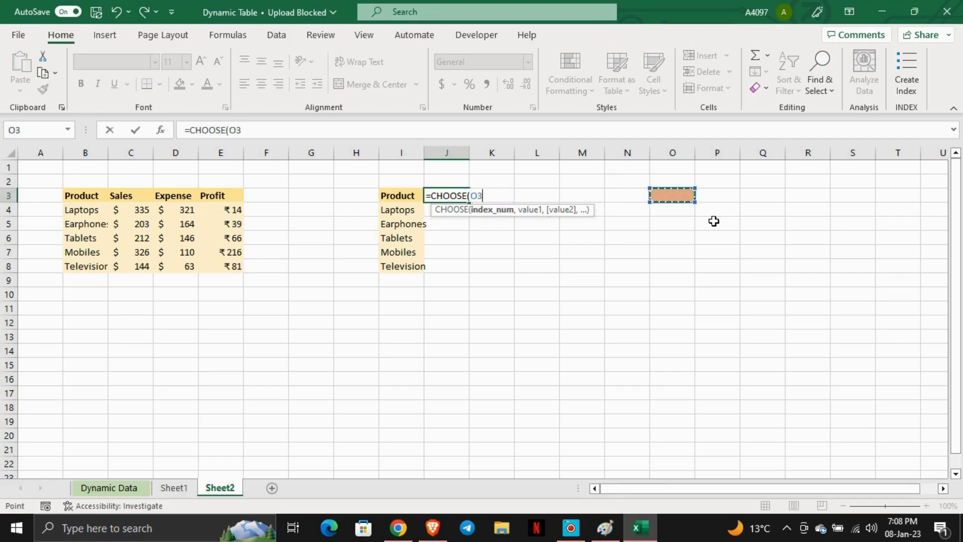
type(",")
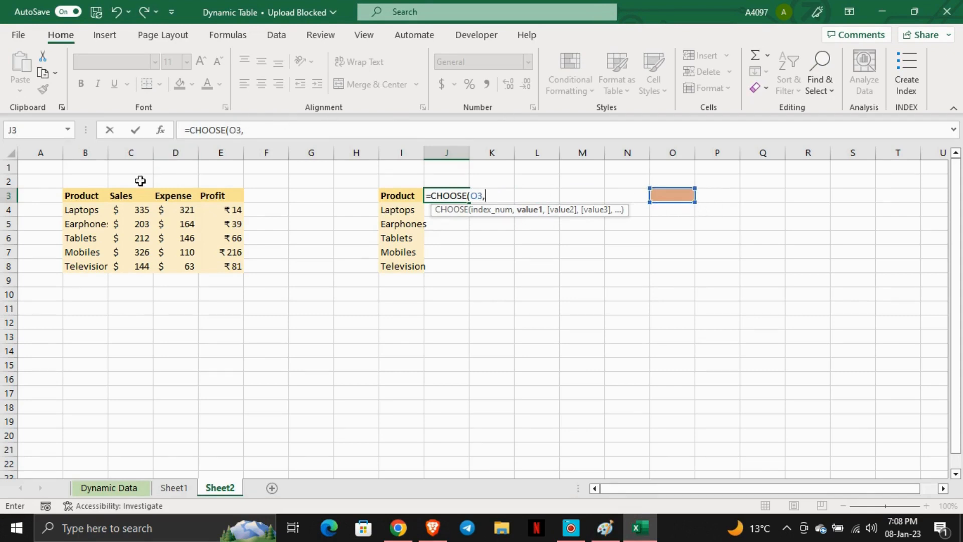
left_click(130, 200)
type(",")
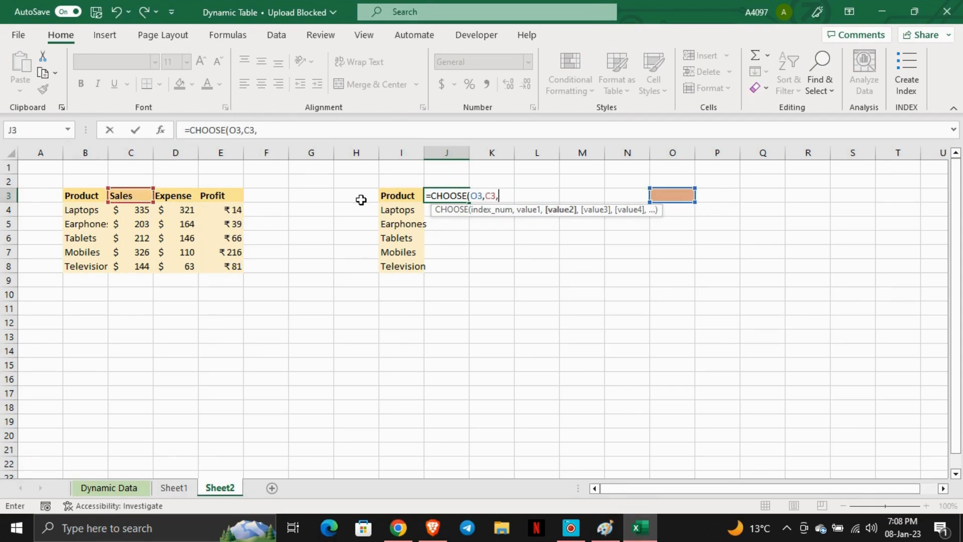
left_click(185, 200)
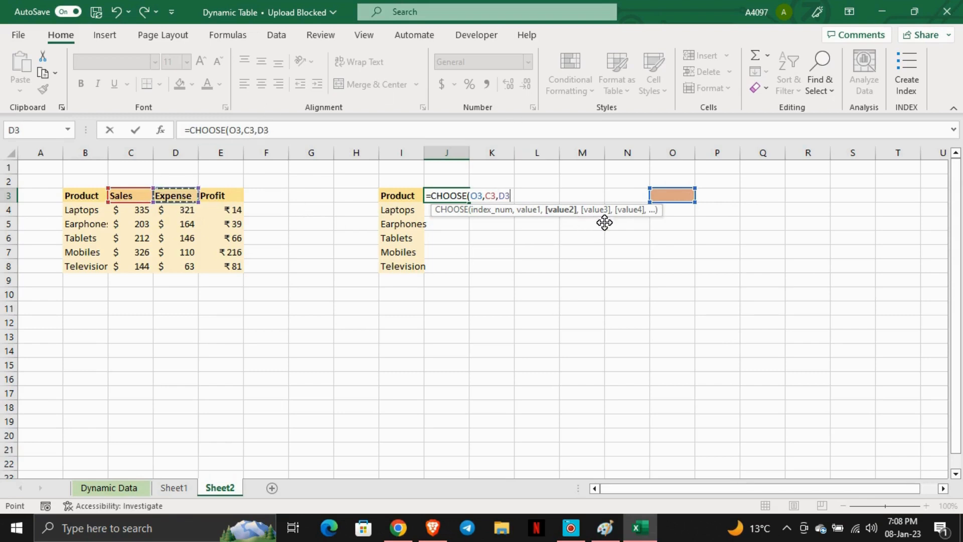
type(",")
left_click(216, 197)
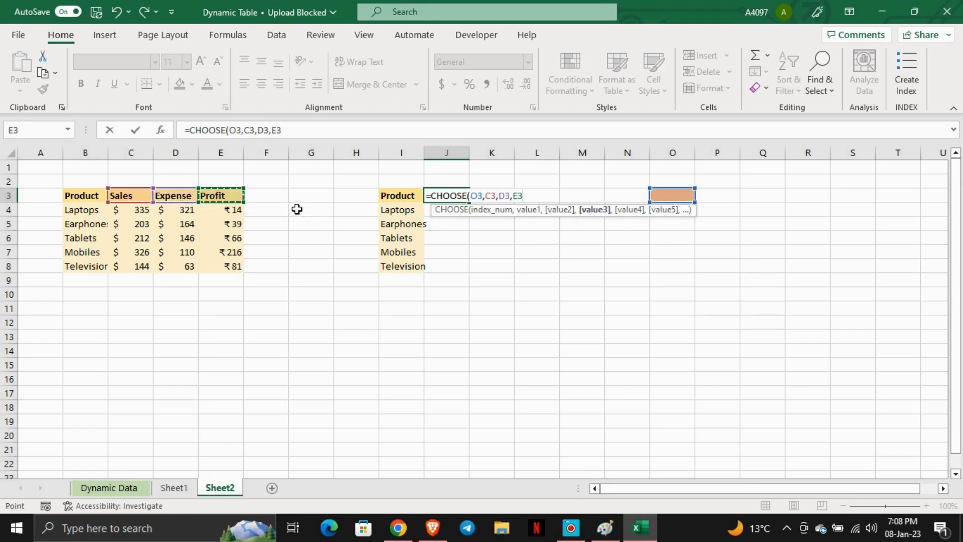
type(")")
key("Return")
- Set the selector cell O3 to 1
key("Up")
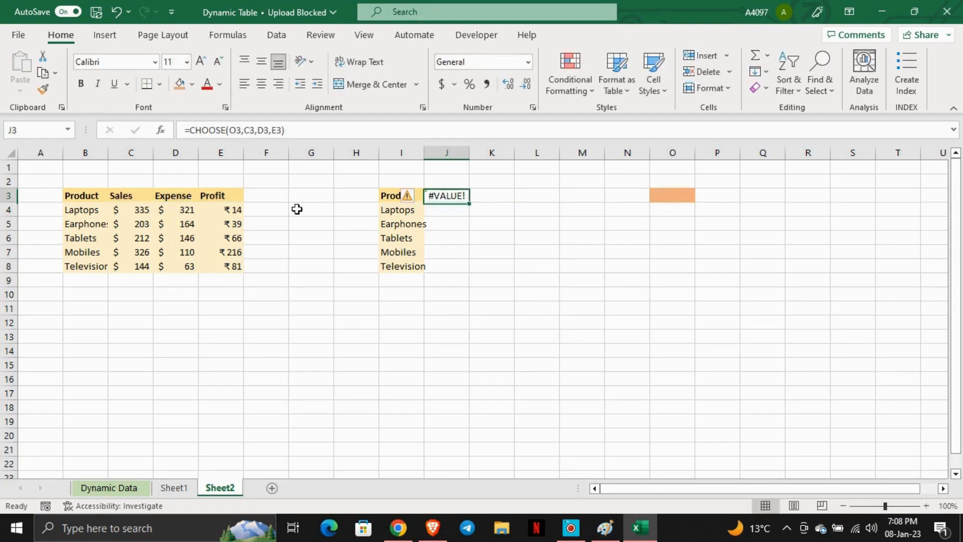
key("Right")
key("Right")
key("Right")
key("Right")
key("Right")
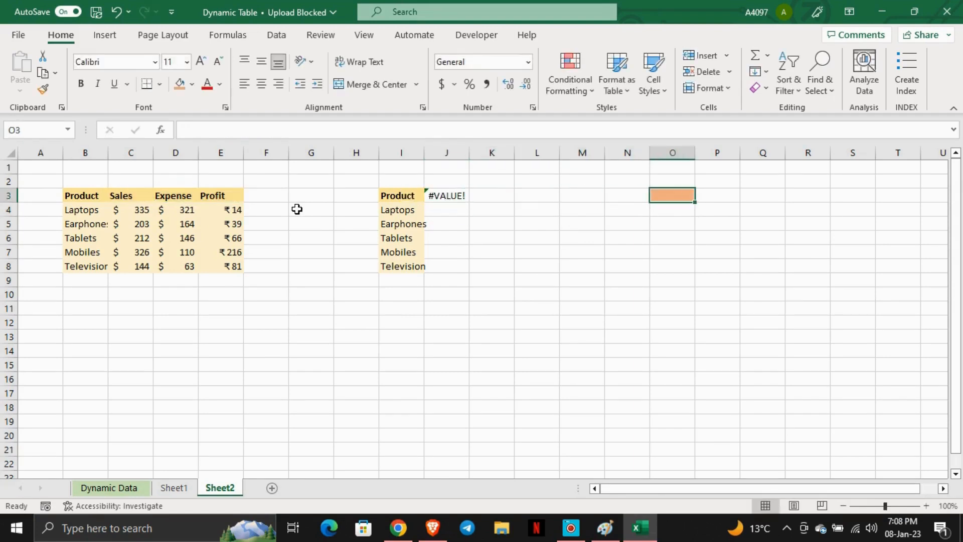
type("1")
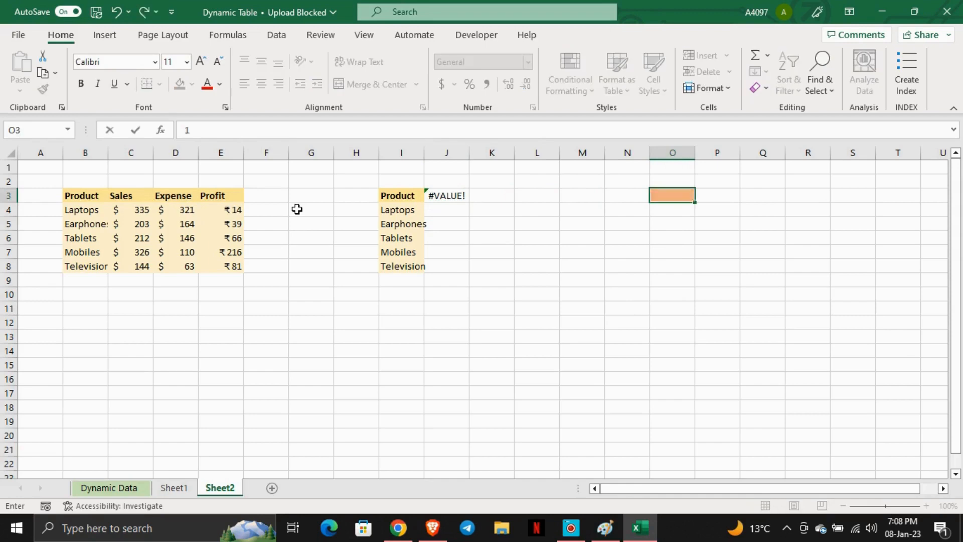
key("Return")
- Fill J3's CHOOSE formula down to J8
key("Left")
key("Left")
key("Left")
key("Left")
key("Up")
key("Left")
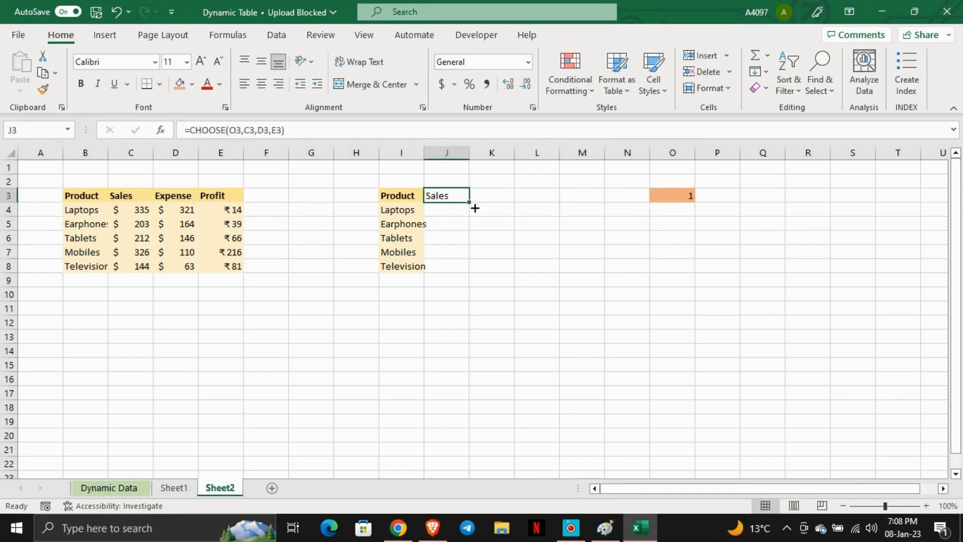
left_click_drag(474, 207, 474, 266)
left_click(461, 238)
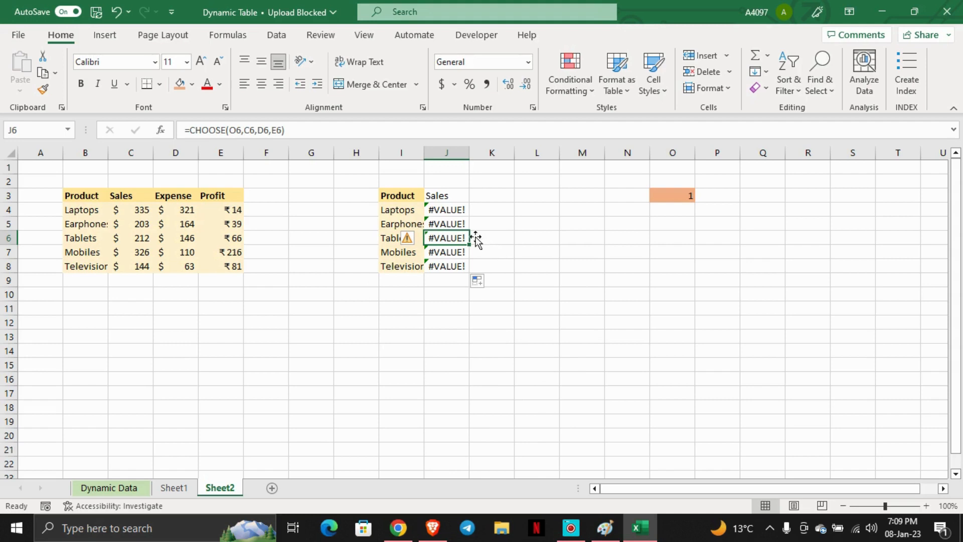
- Change the index reference in J3's formula to the absolute $O$3
left_click(459, 225)
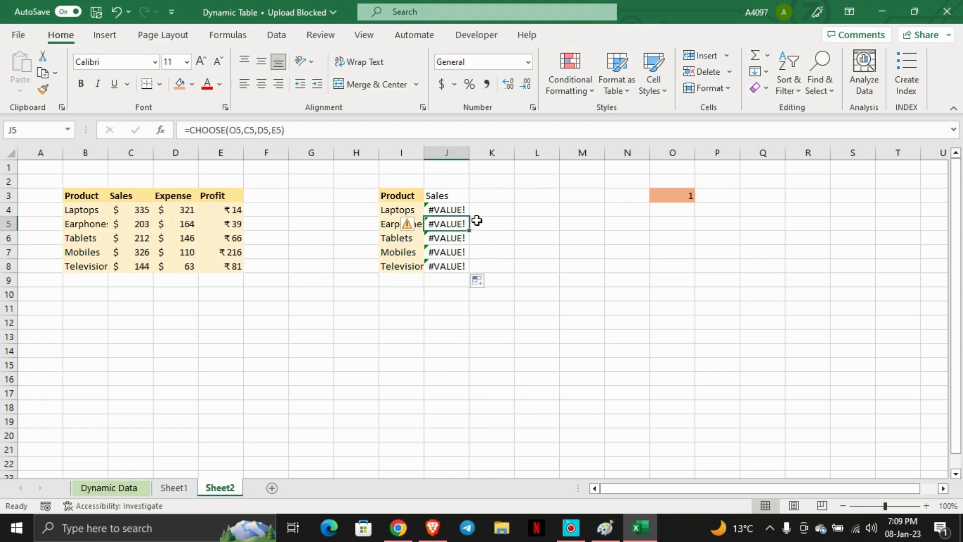
key("F2")
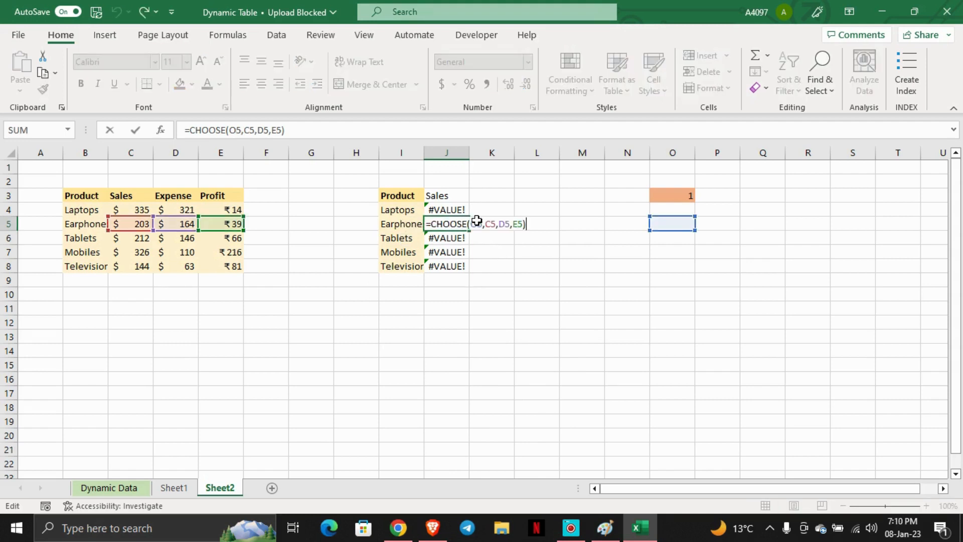
key("Escape")
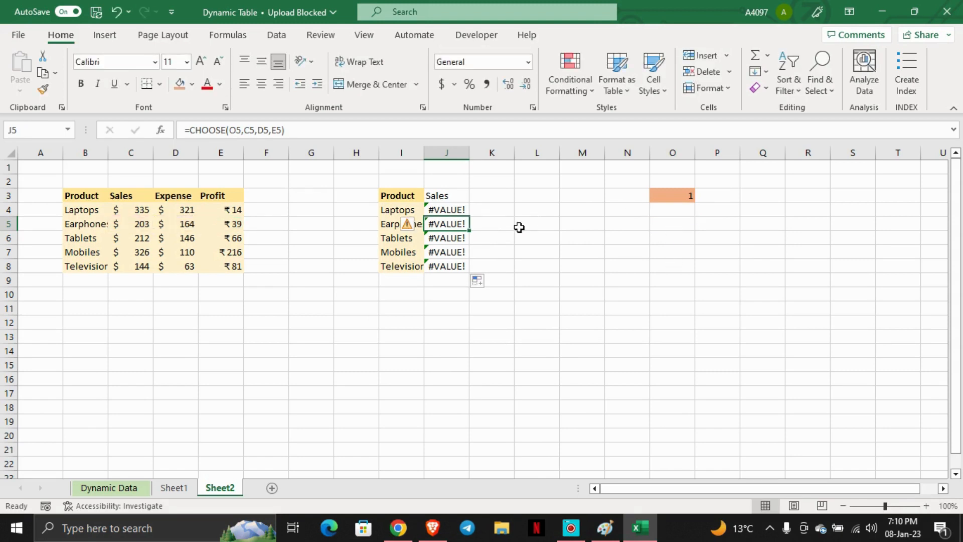
left_click(457, 199)
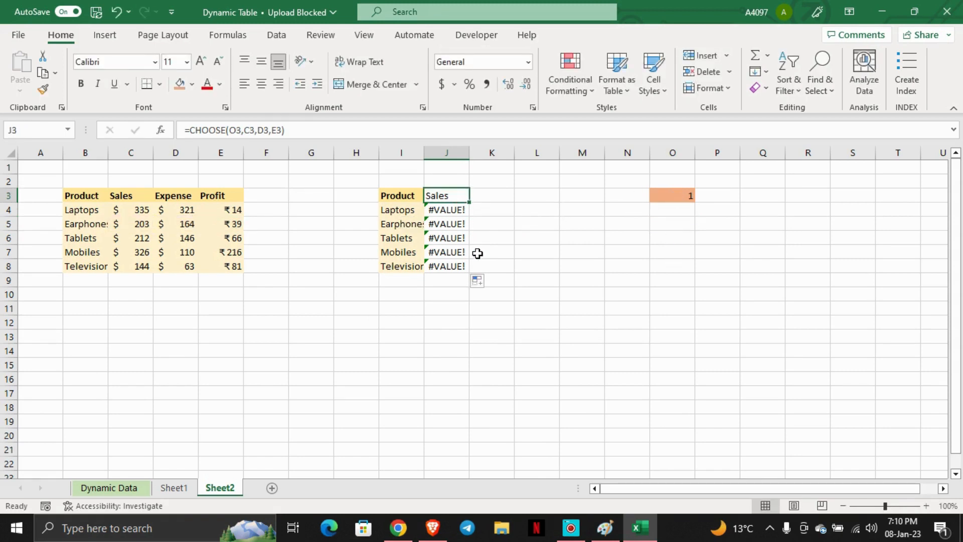
double_click(454, 196)
left_click(470, 196)
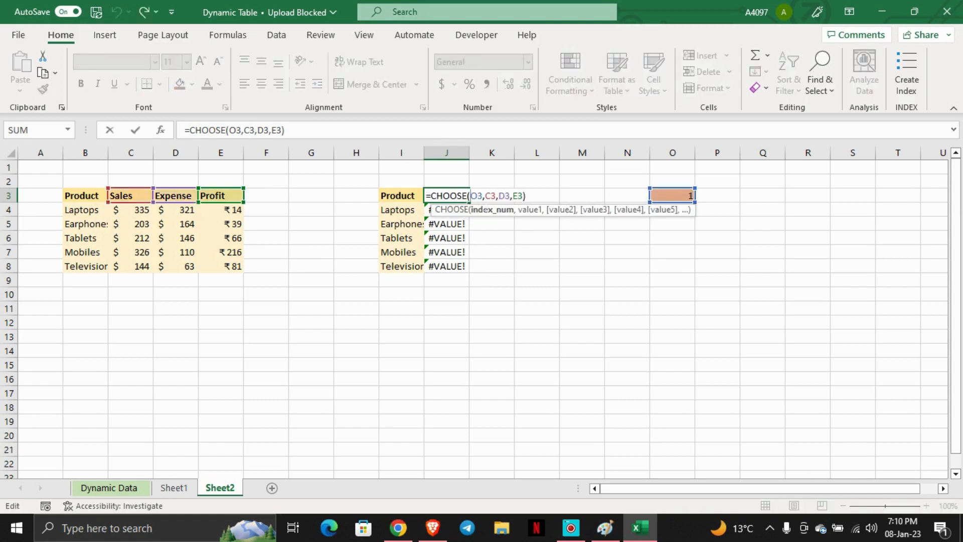
key("F4")
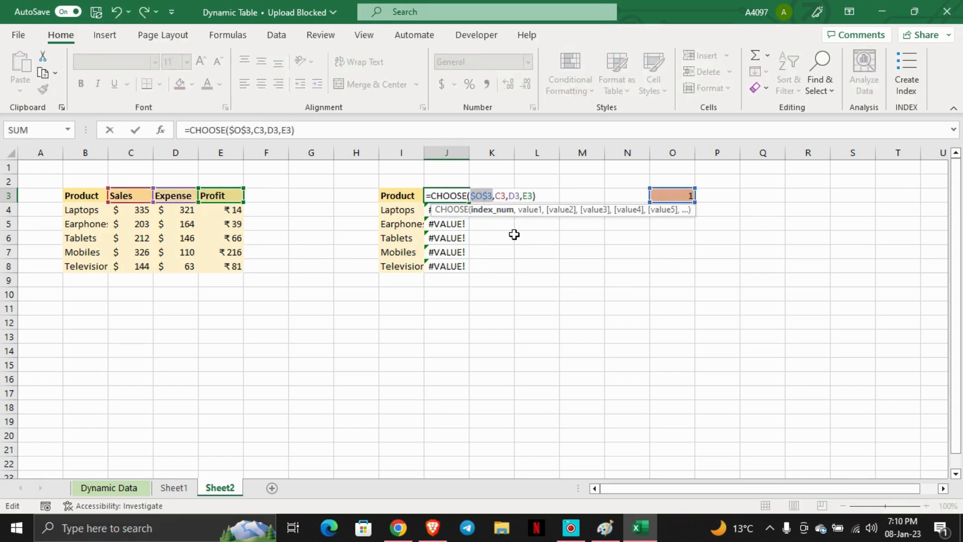
key("Return")
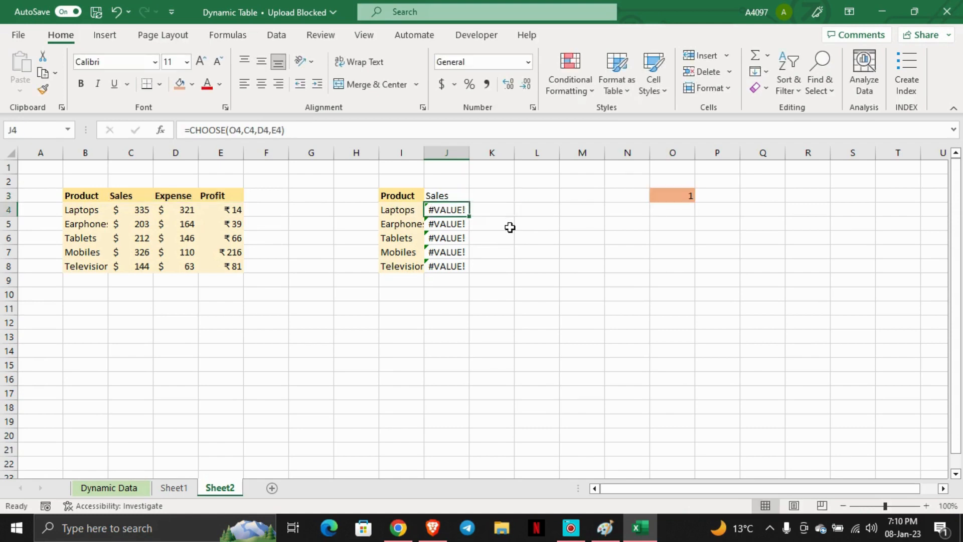
- Fill the corrected formula from J3 down to J8
left_click(465, 199)
double_click(470, 202)
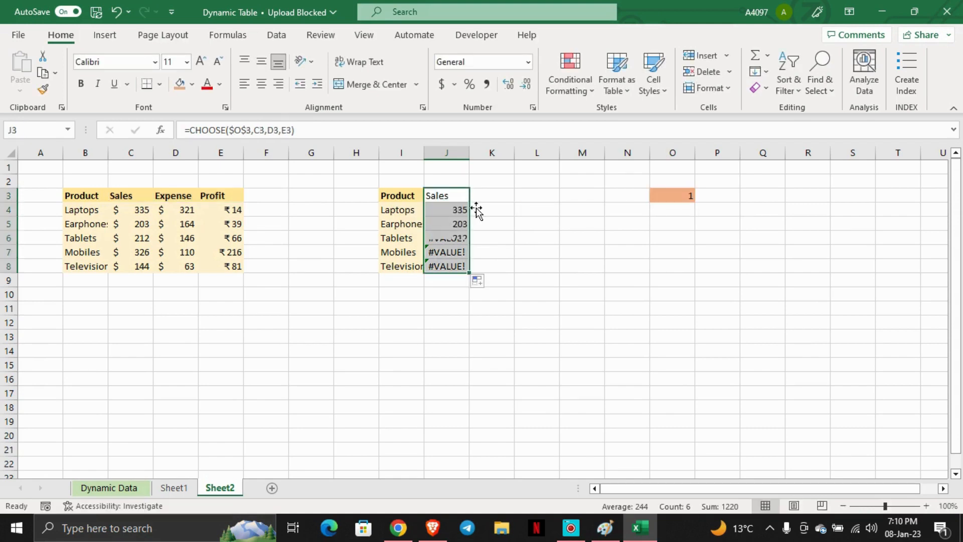
left_click(546, 266)
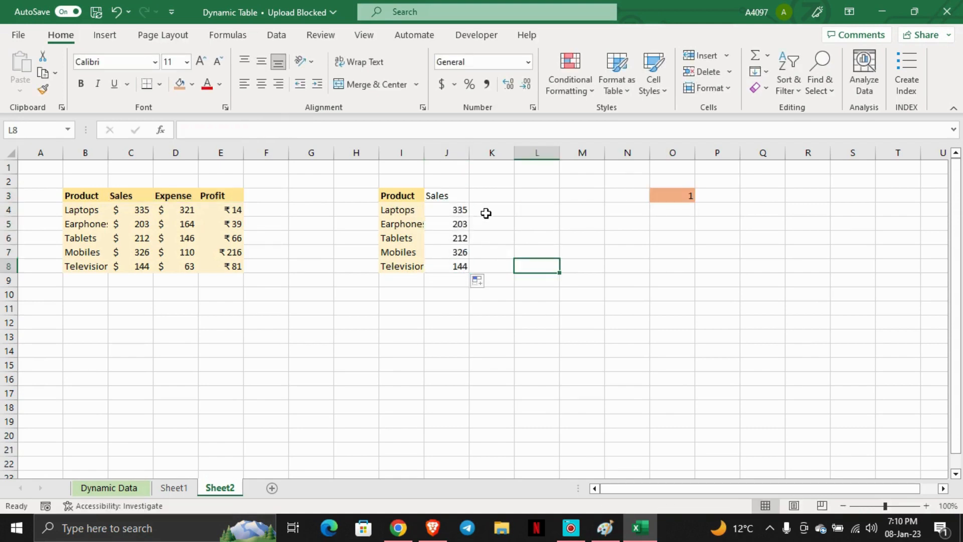
- Test the selector by setting O3 to 2 and then to 3
left_click(687, 201)
type("2")
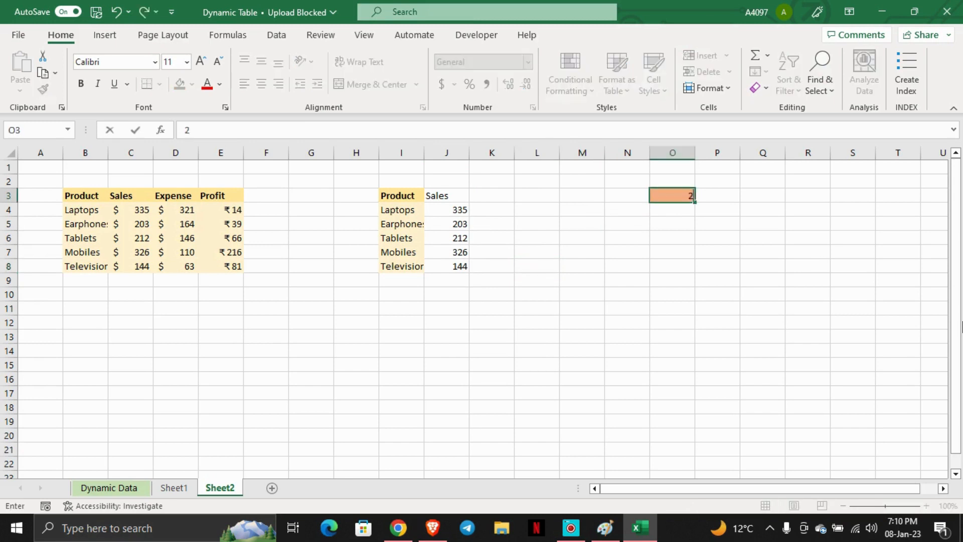
key("Return")
key("Up")
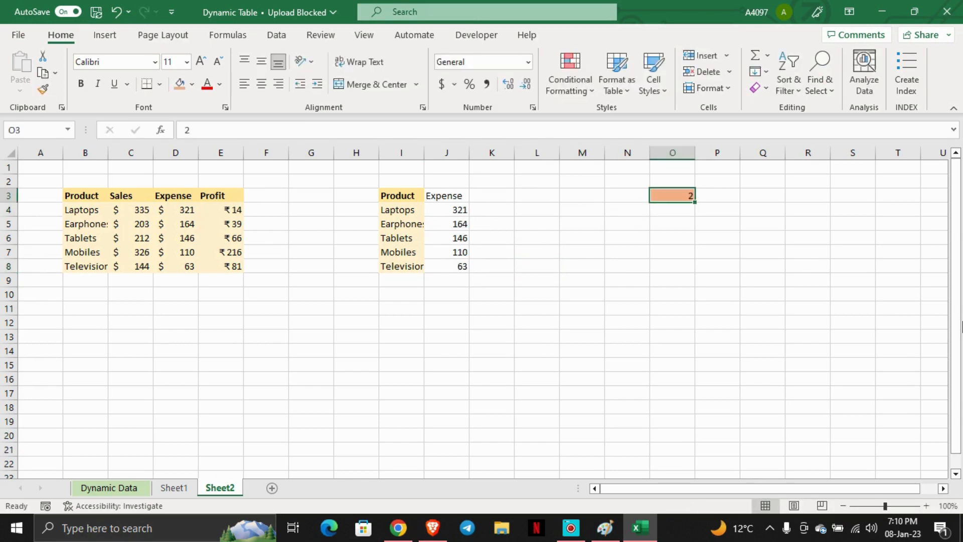
type("3")
key("Return")
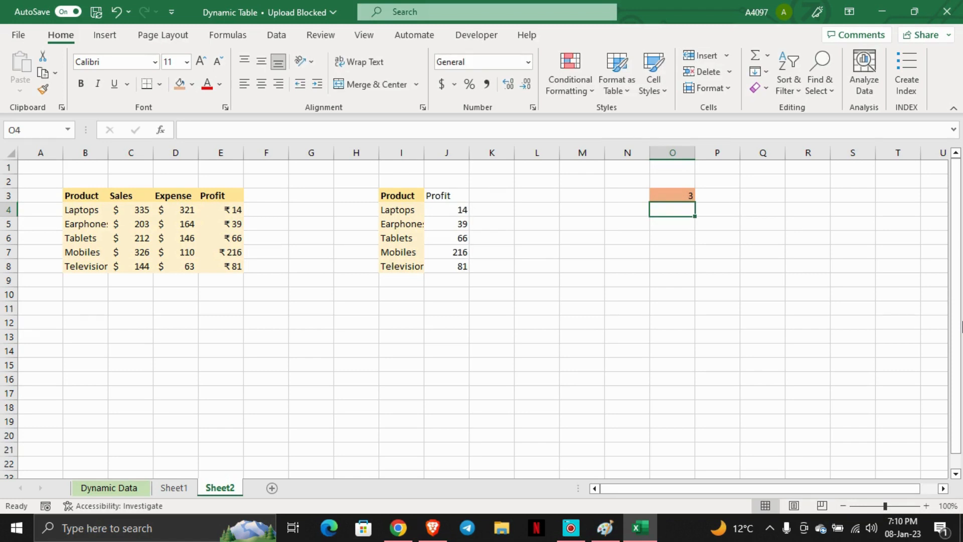
- Insert a clustered 2-D column chart from I3:J8 and move it below the selector cell
key("Up")
key("Left")
key("Left")
key("Left")
key("Left")
key("Left")
key("Left")
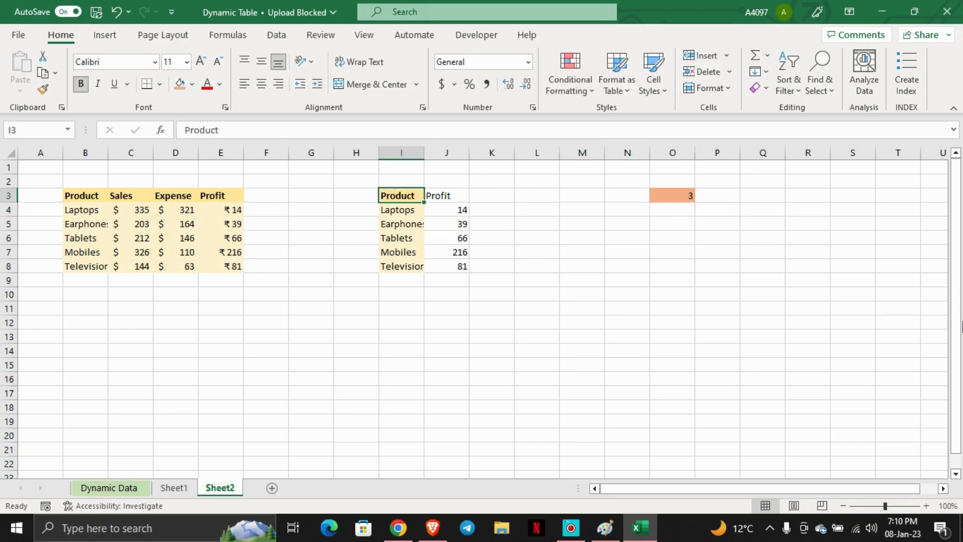
key("shift+Down")
key("shift+Down")
key("shift+Right")
key("shift+Down")
key("shift+Down")
key("shift+Down")
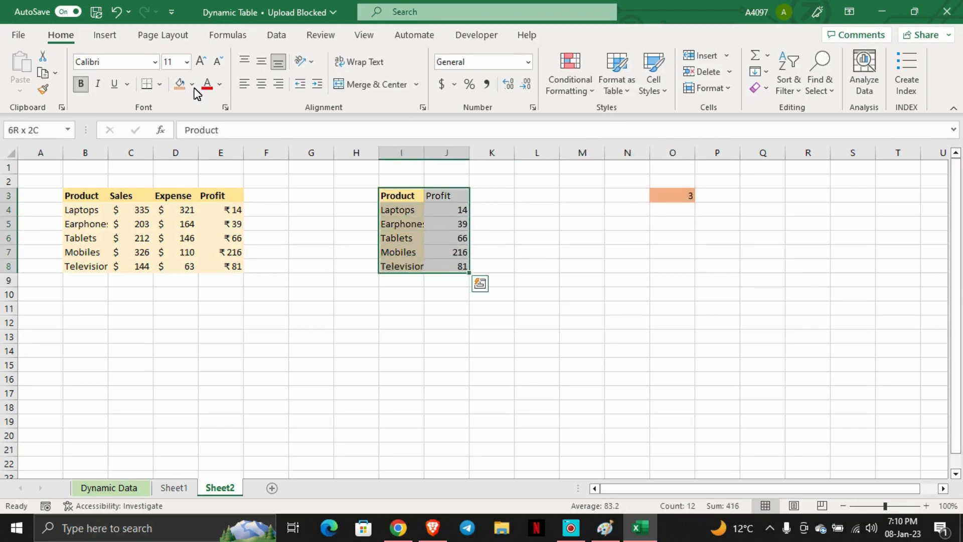
left_click(359, 56)
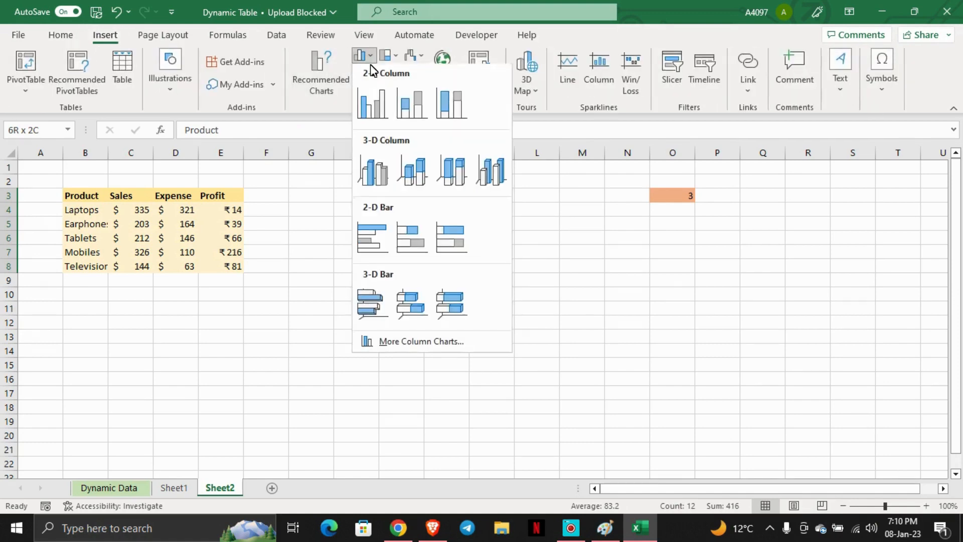
left_click(375, 103)
left_click_drag(514, 225, 692, 255)
key("Escape")
- Switch the selector O3 to 1 and then to 2 to test the chart
type("1")
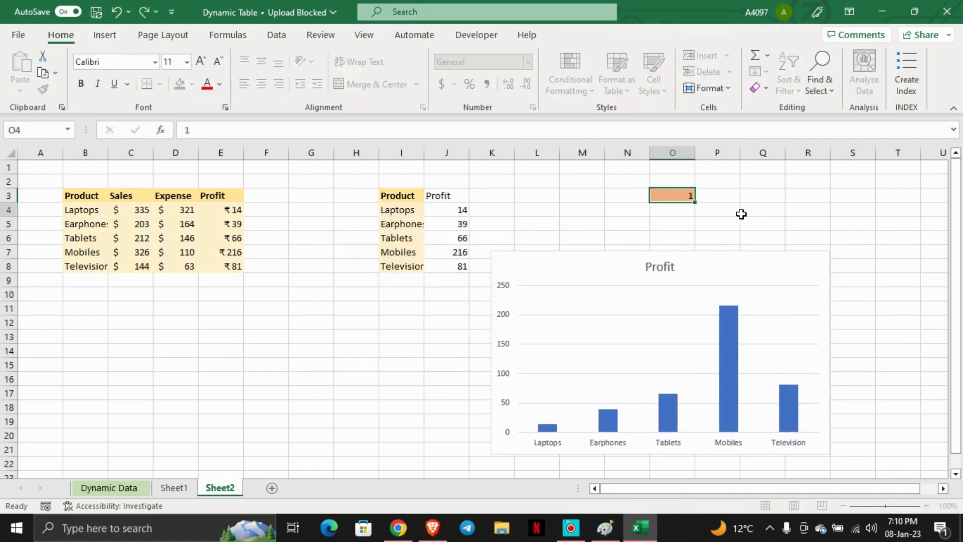
key("Return")
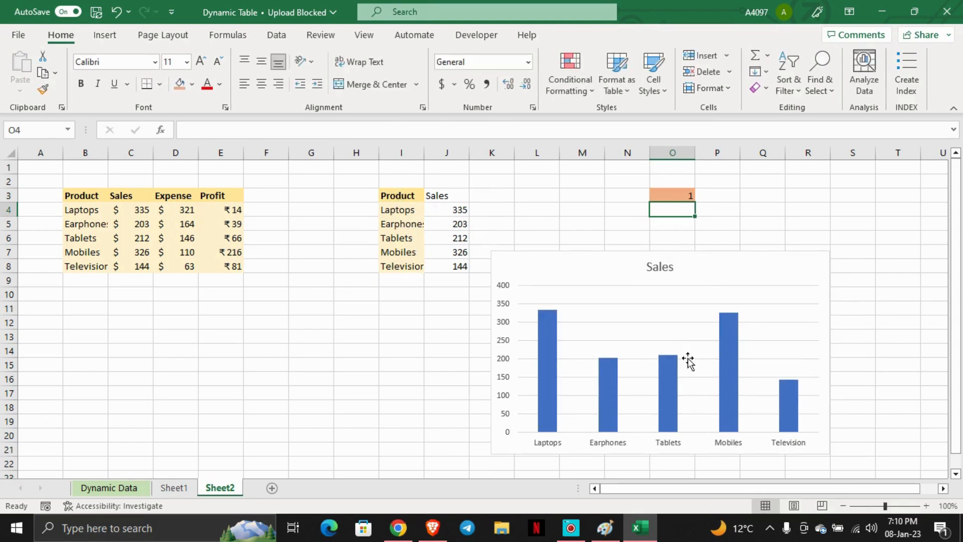
left_click(684, 197)
type("2")
key("Return")
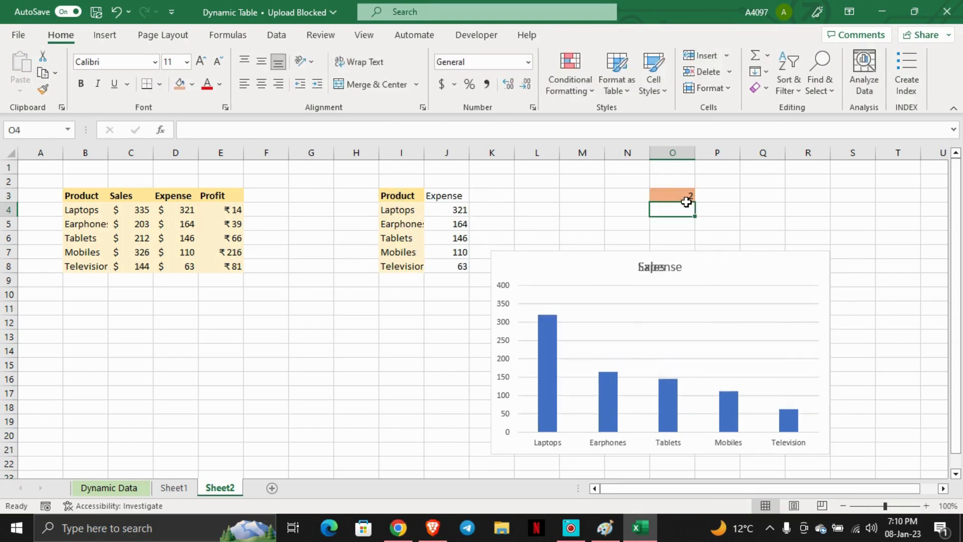